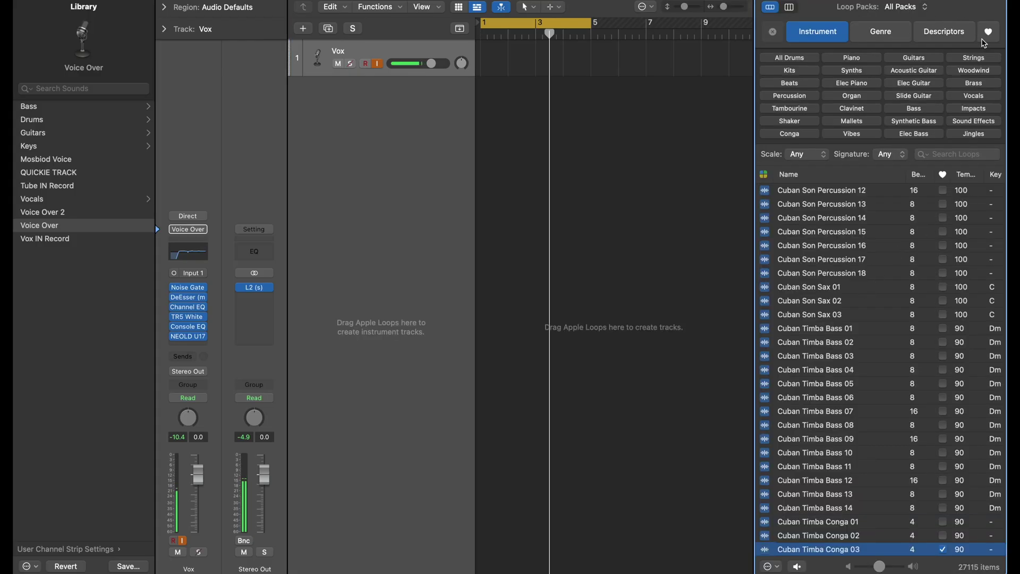
- Filter the Loop Browser to Favorites and add 2-Step Sparse Beat as a new track
click(990, 37)
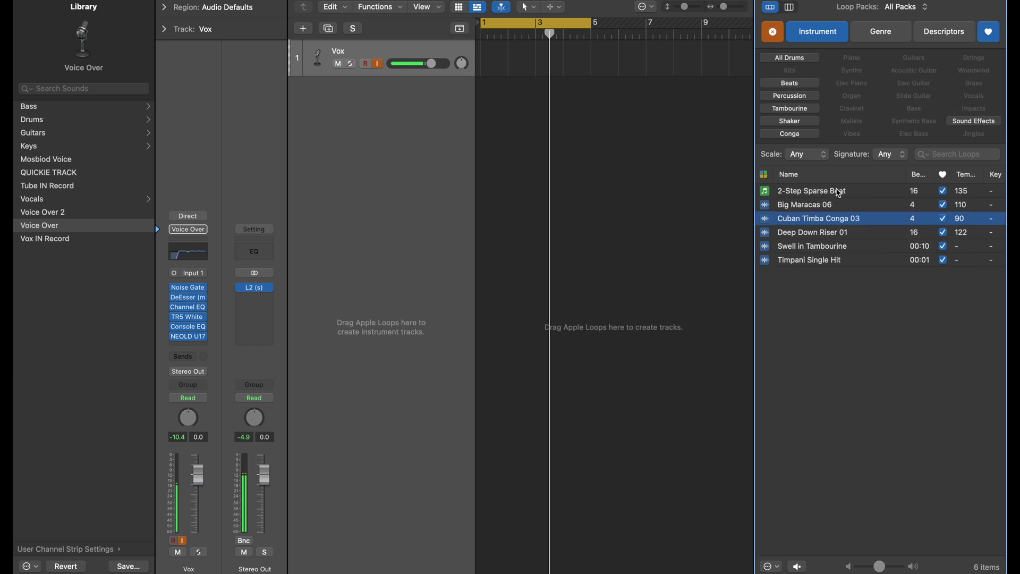
click(839, 192)
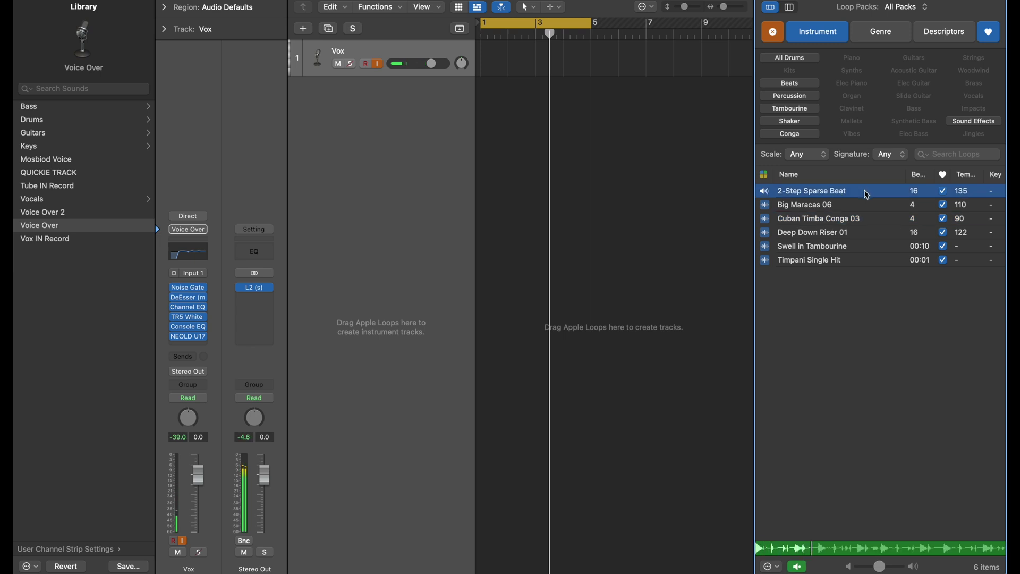
drag(868, 195, 484, 118)
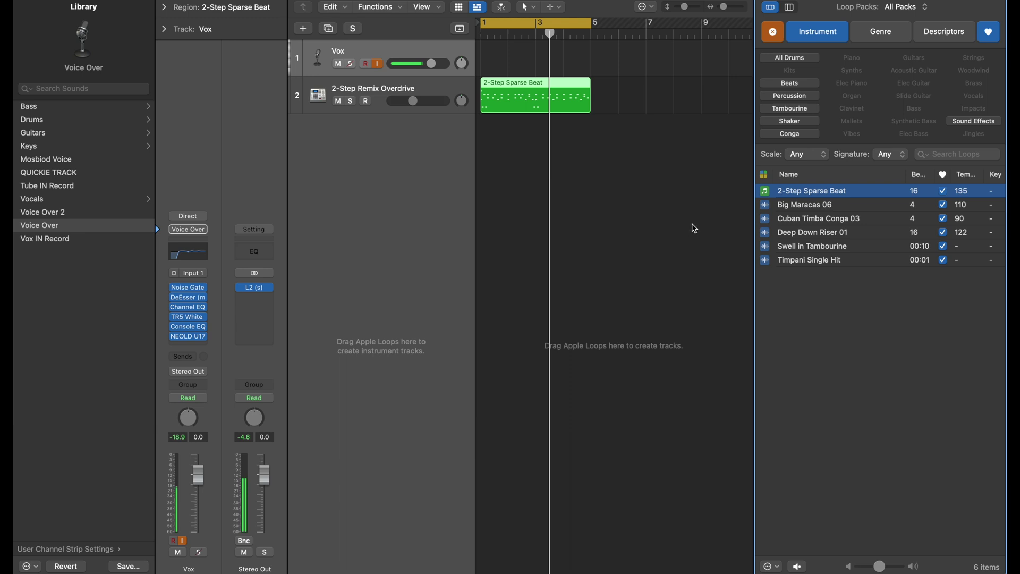
- Add Big Maracas 06 as a track and loop its region out to bar 5
click(813, 210)
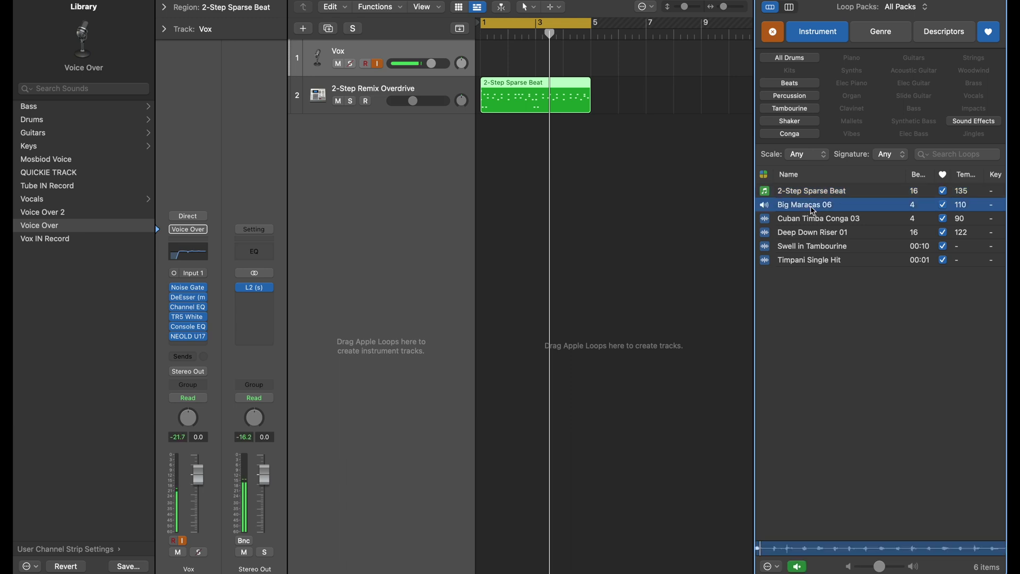
drag(835, 211, 481, 157)
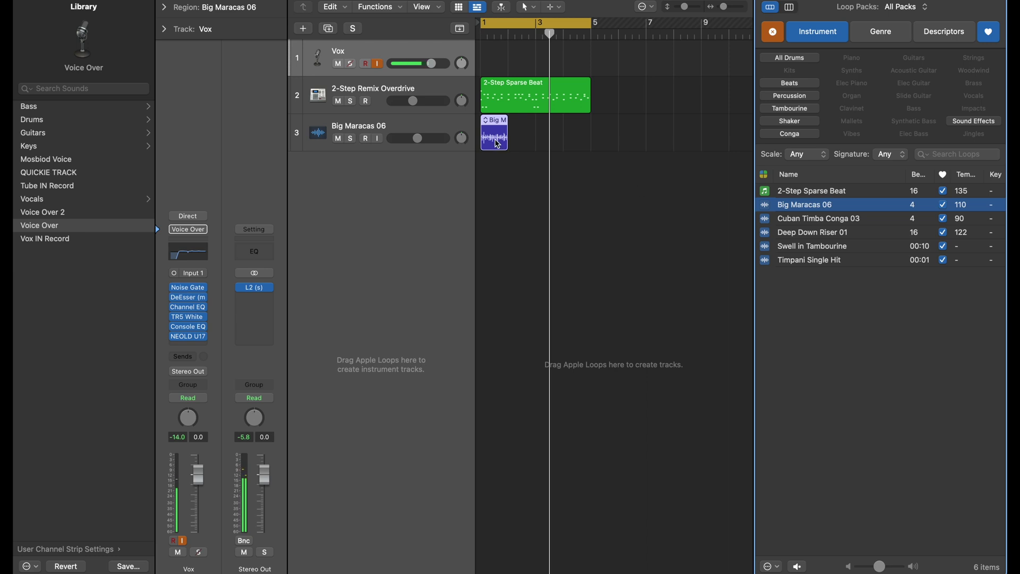
click(517, 121)
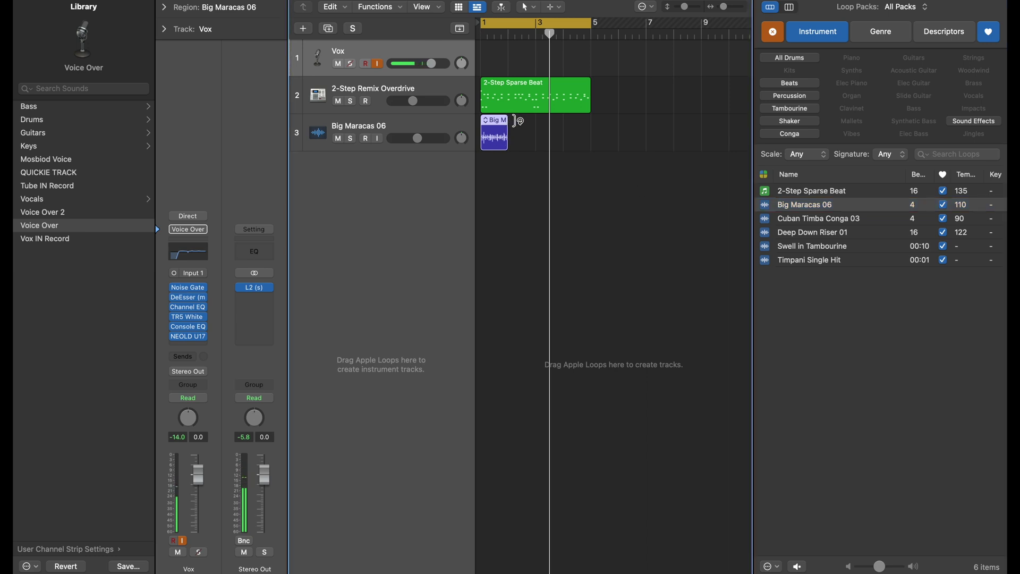
drag(516, 122, 591, 122)
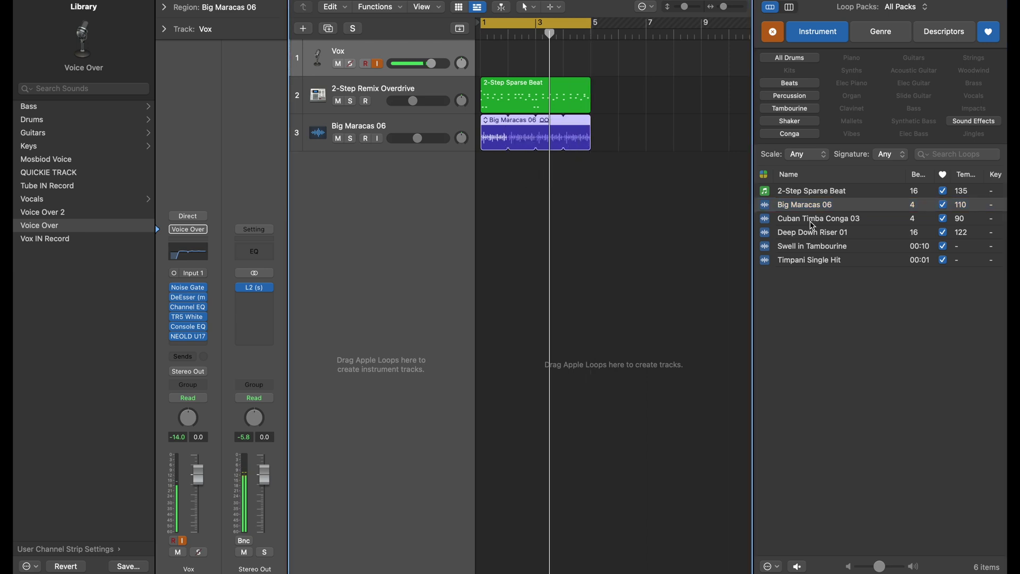
- Add Cuban Timba Conga 03 as a track and loop its region to bar 5
click(811, 224)
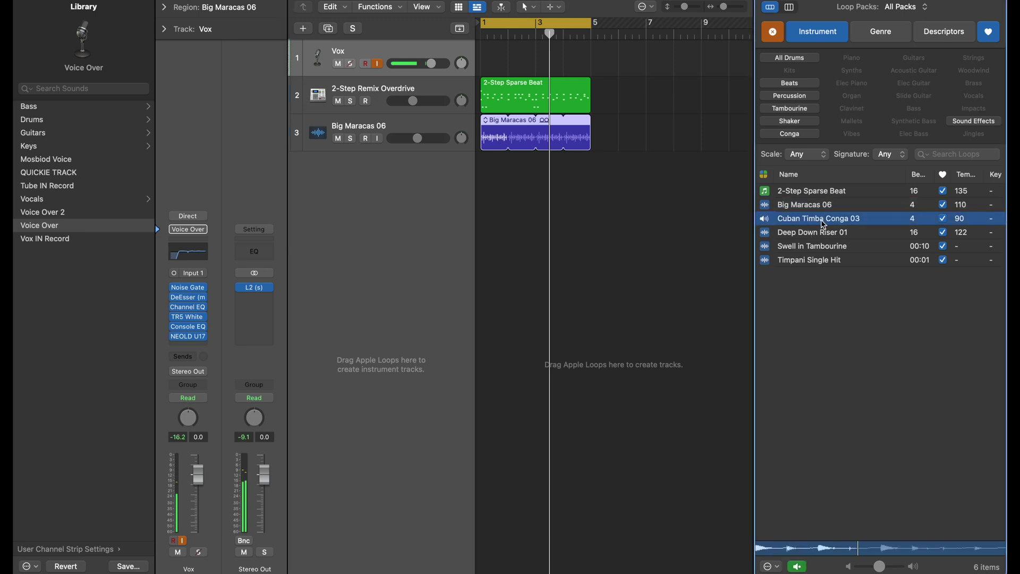
drag(823, 226, 484, 193)
drag(505, 155, 590, 159)
- Make the track lanes taller and zoom in on the timeline
key(super+Down)
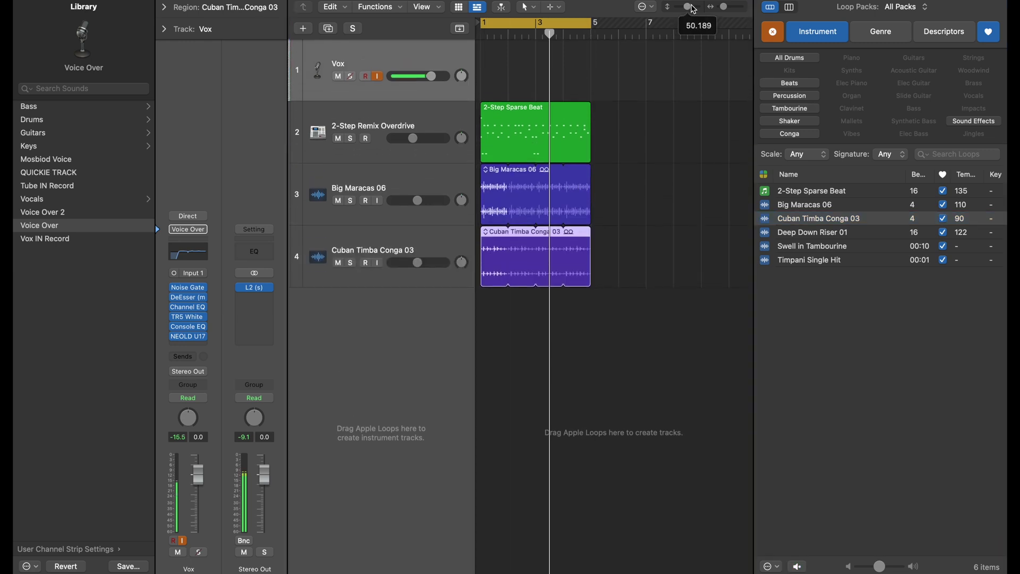
key(super+Right)
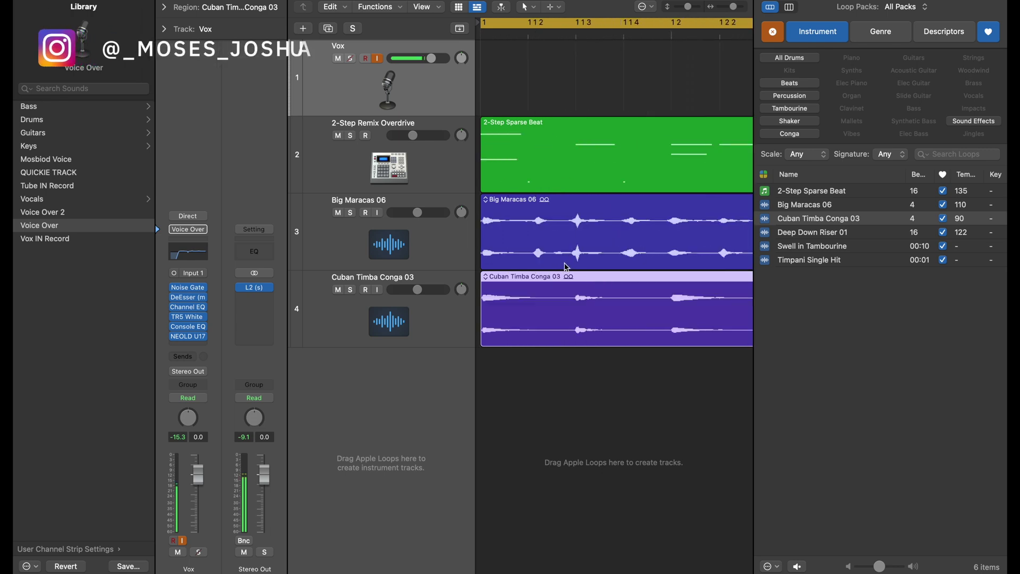
key(super+Left)
key(super+Right)
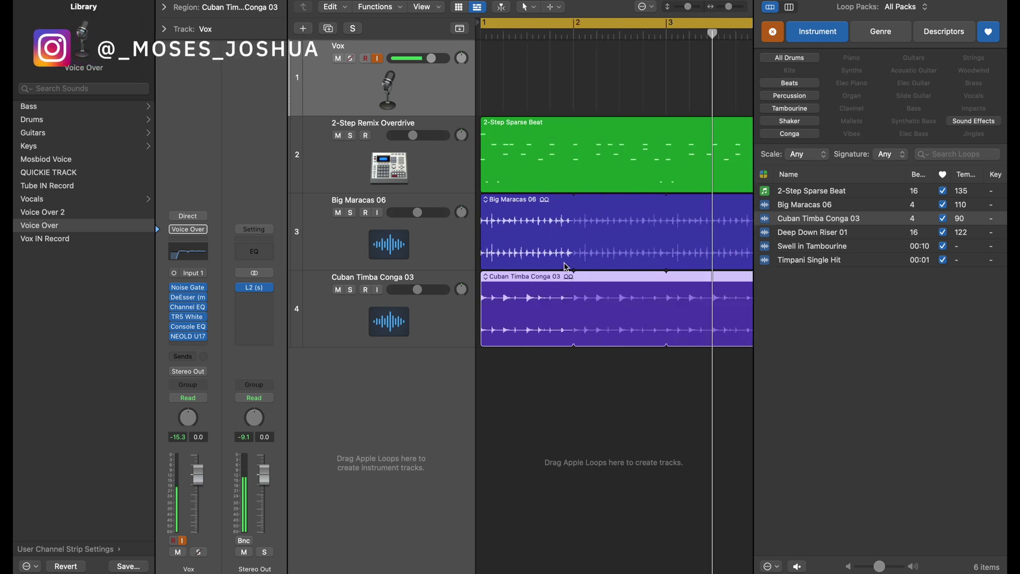
key(super+Left)
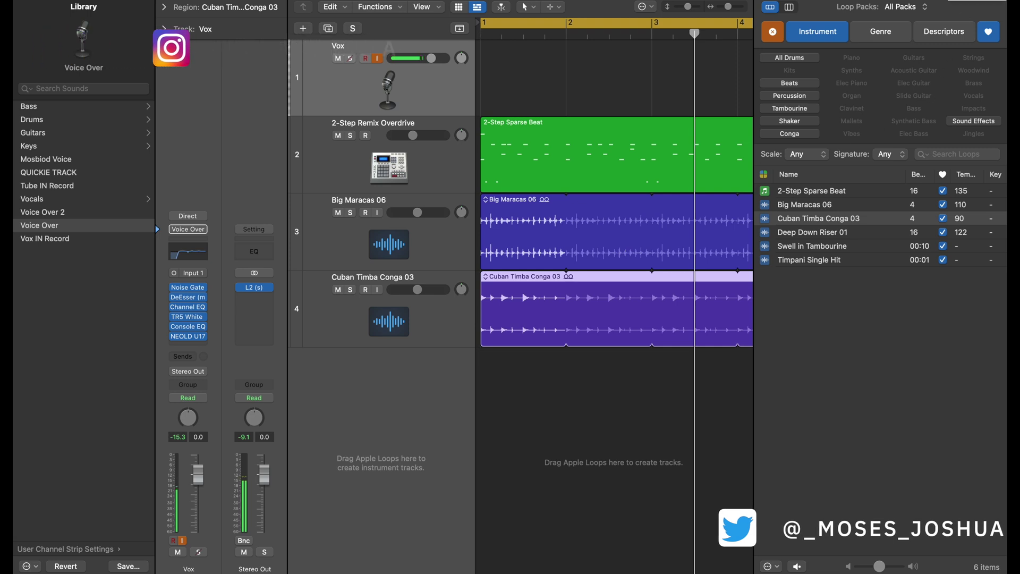
- Close the Loop Browser and, during playback, turn down the maracas and conga (-12.2 dB) volumes
key(o)
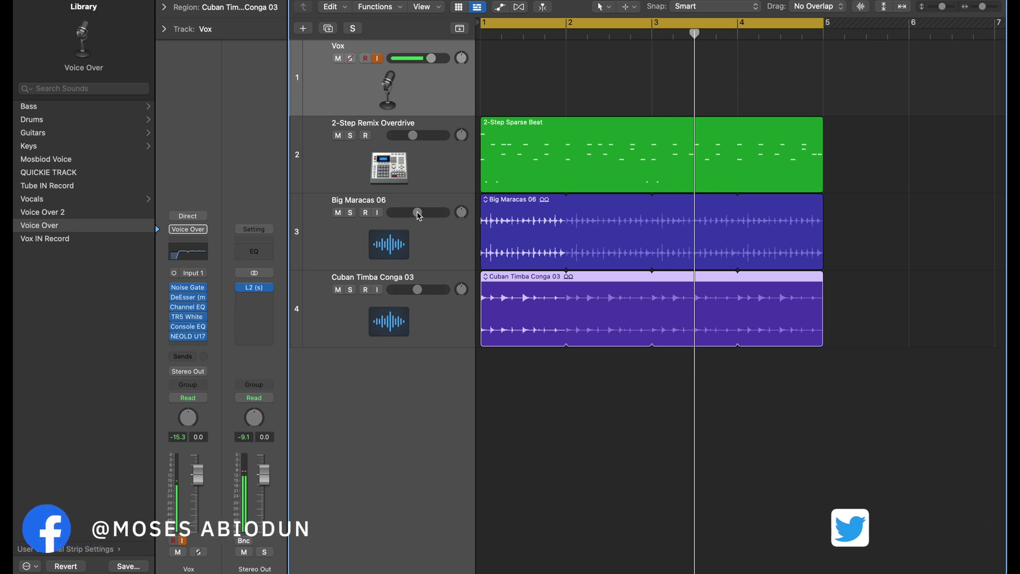
key(space)
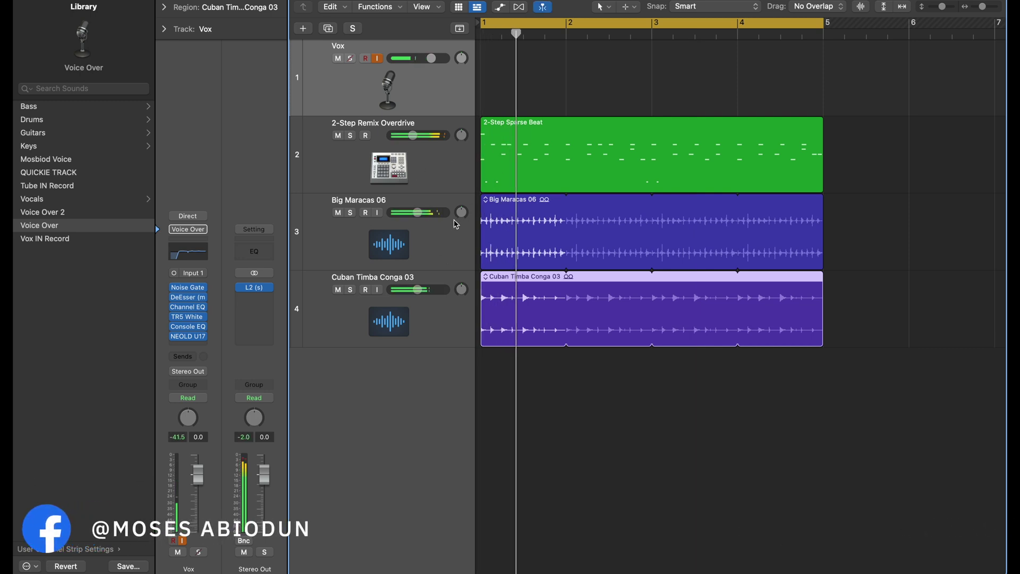
mouse_move(417, 212)
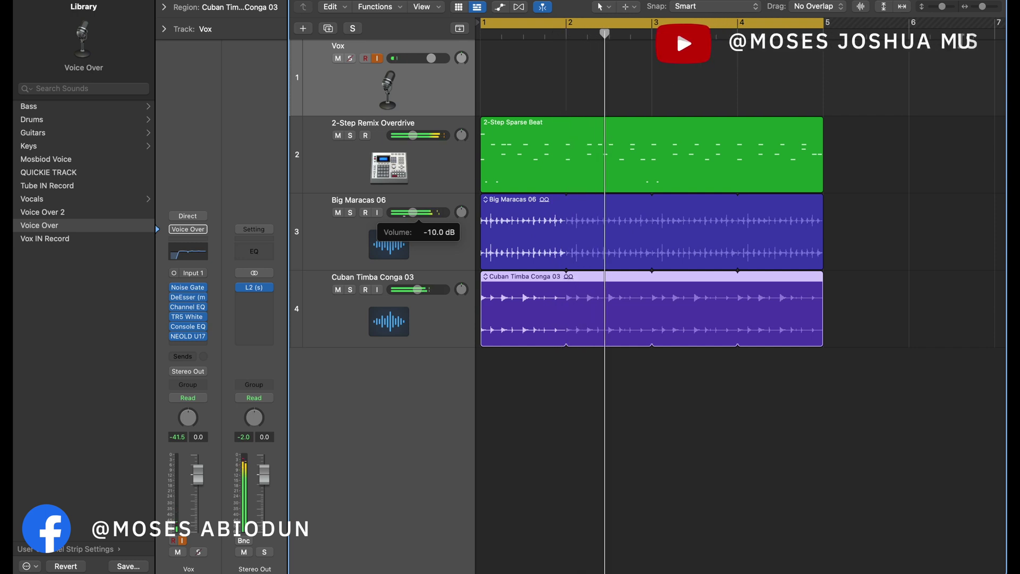
drag(420, 290, 412, 290)
drag(413, 213, 409, 212)
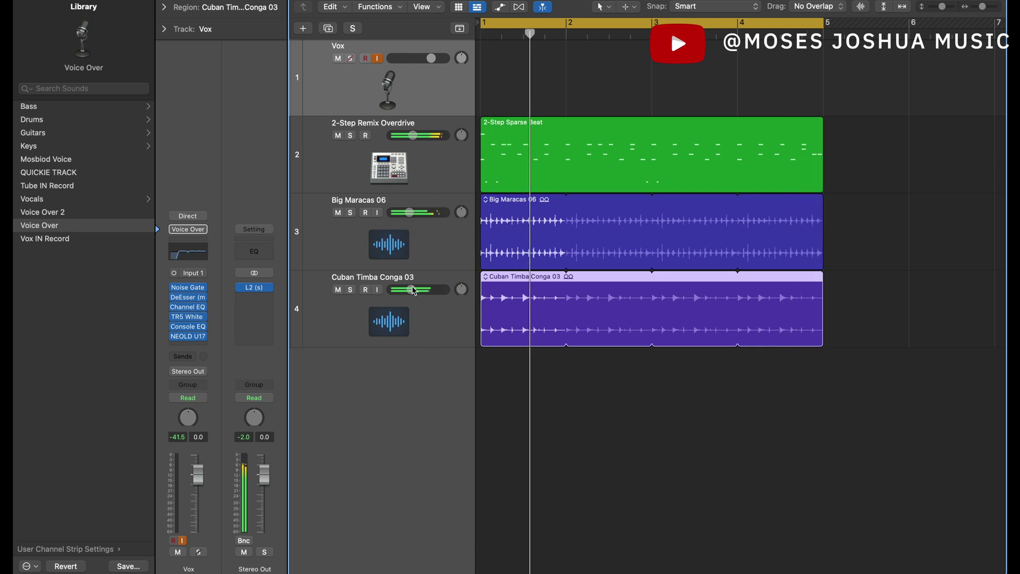
drag(412, 289, 409, 290)
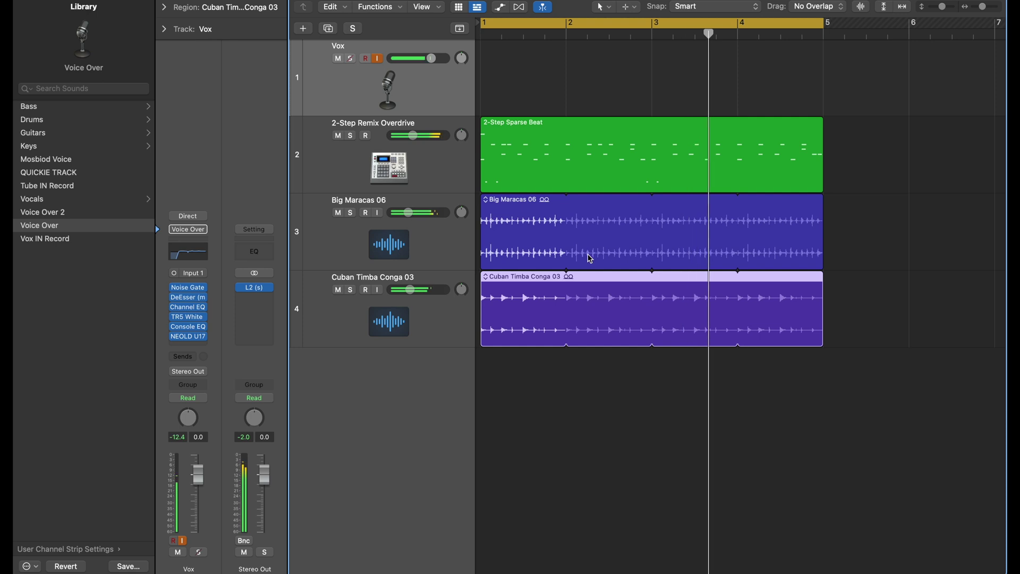
key(space)
click(435, 173)
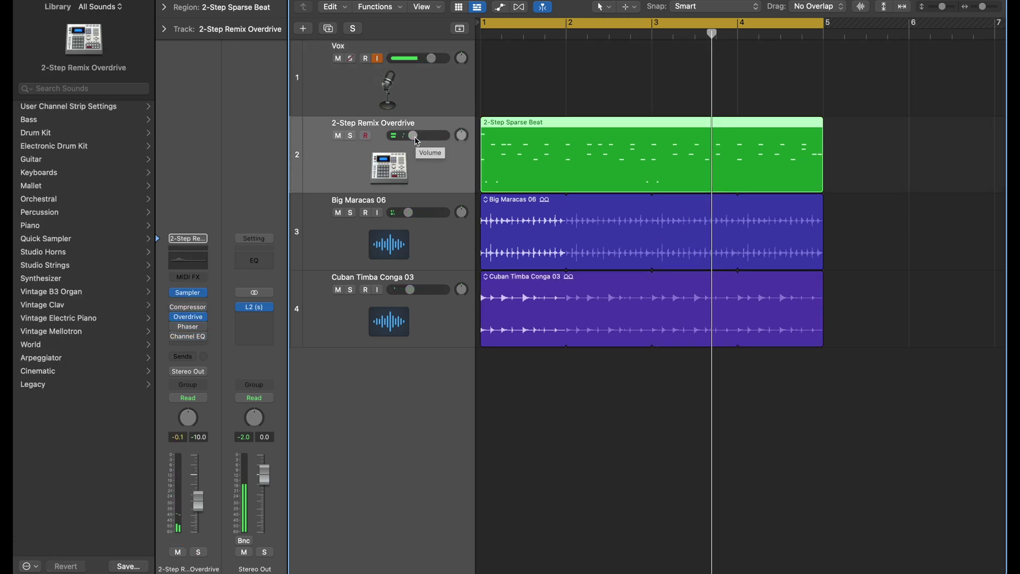
- Nudge the drum track volume up and pan Big Maracas 06 to the left
drag(415, 137, 416, 136)
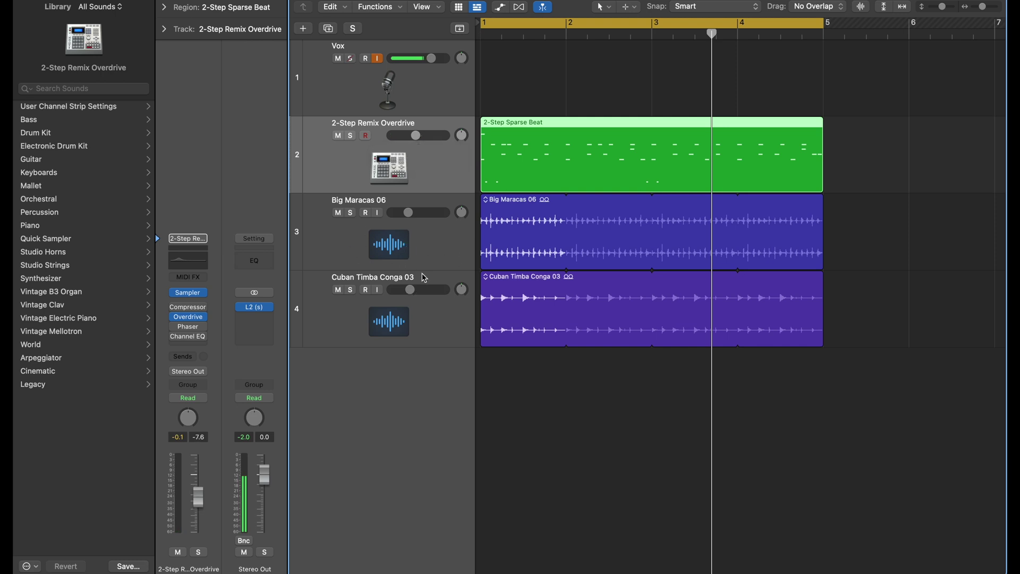
click(455, 255)
click(460, 329)
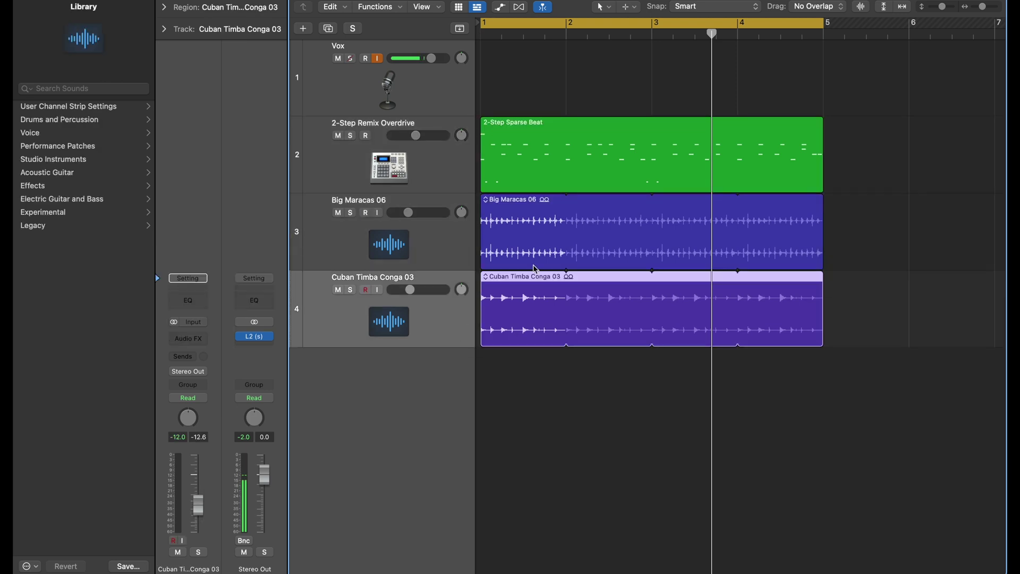
key(comma)
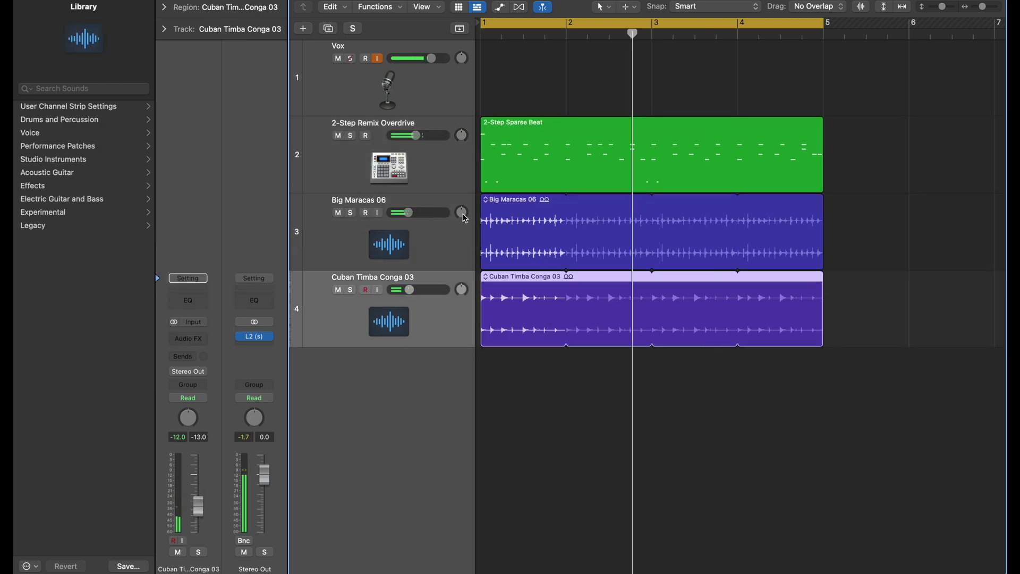
click(445, 245)
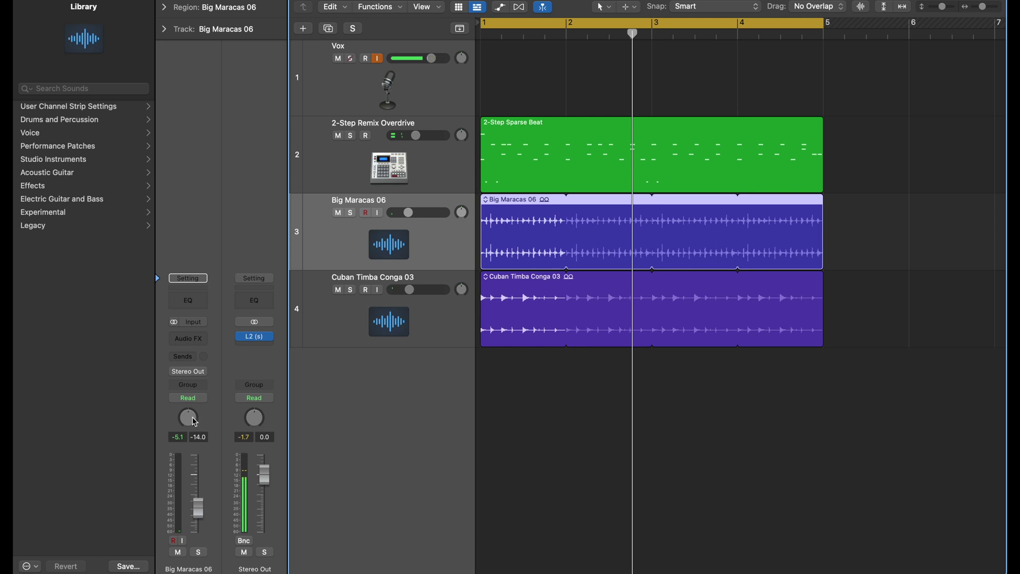
mouse_move(195, 421)
mouse_down()
mouse_move(194, 441)
mouse_move(192, 403)
mouse_up()
- Pan the Cuban Timba Conga 03 track right, settling on +37 during playback
click(439, 326)
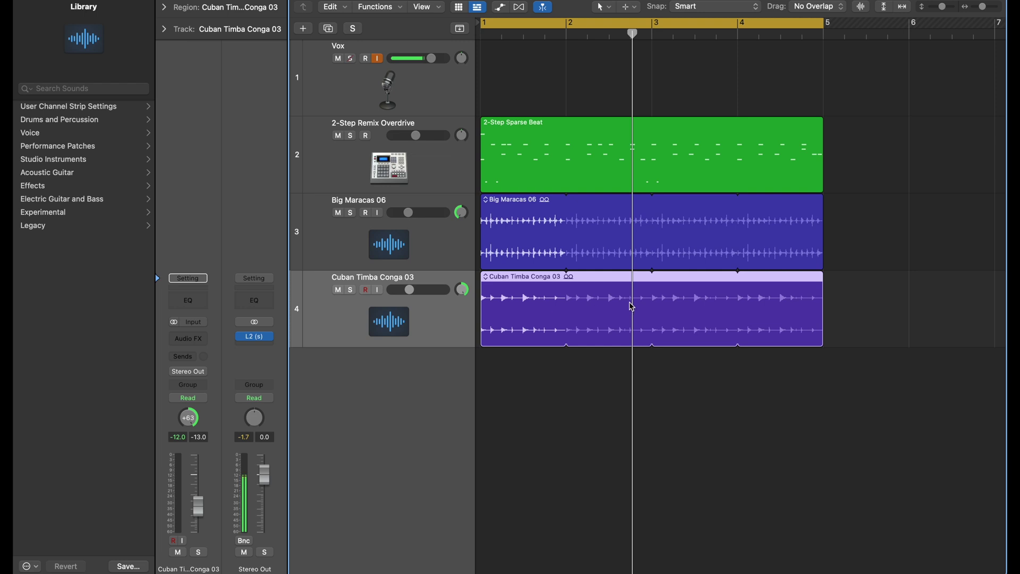
key(Return)
drag(462, 289, 462, 303)
click(461, 213)
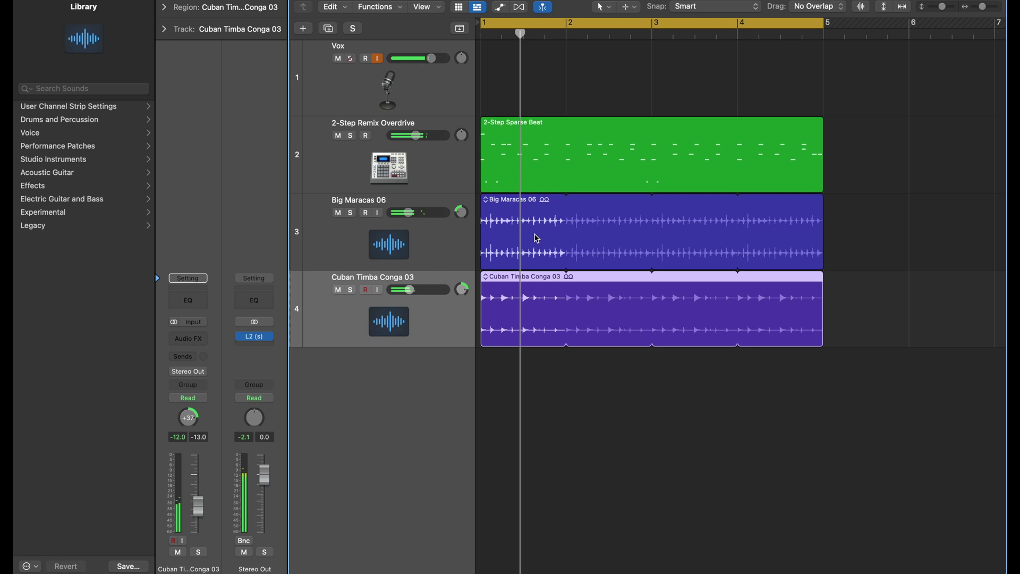
key(space)
click(505, 244)
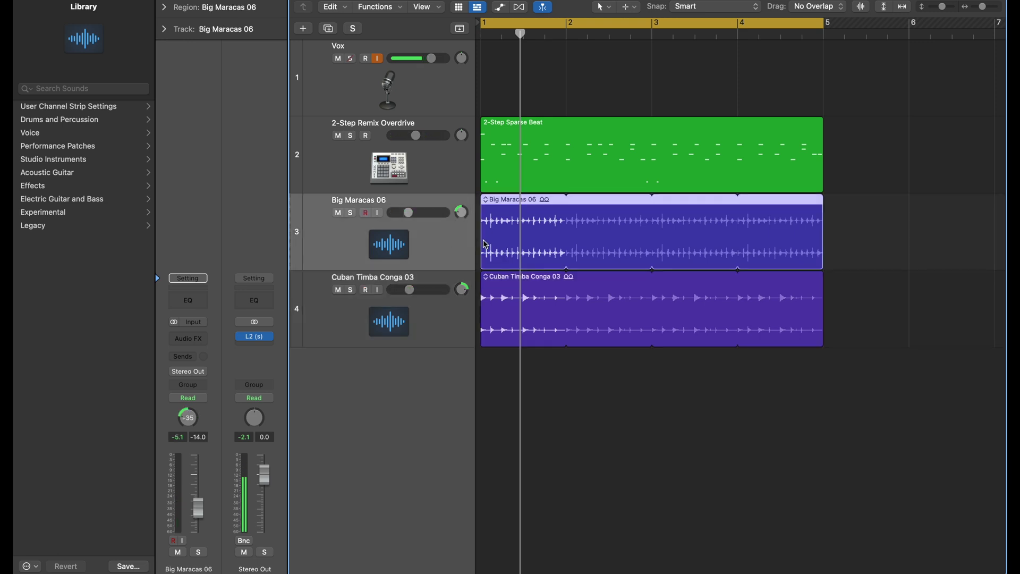
key(super+Right)
key(super+Right)
key(super+Right)
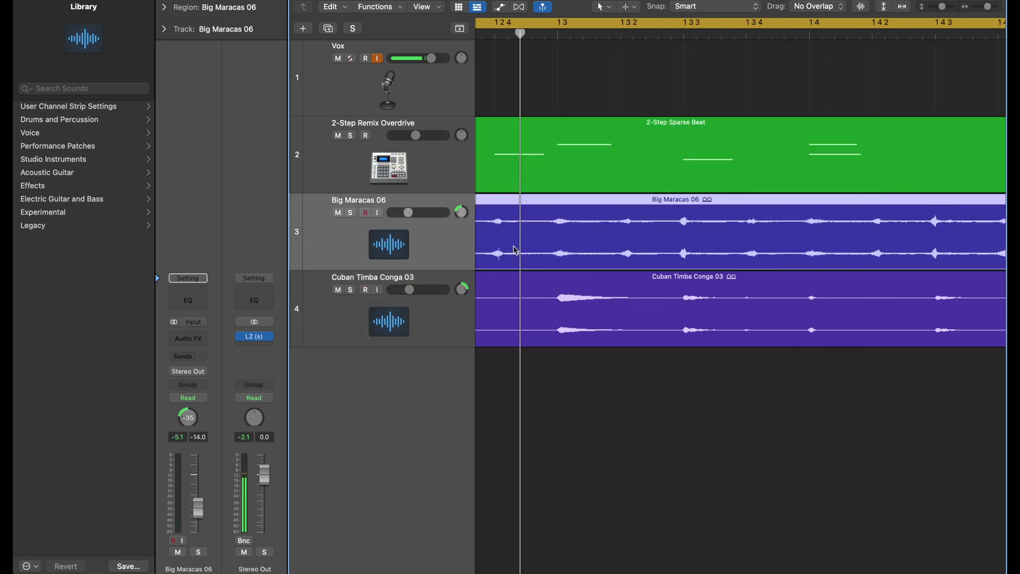
click(555, 307)
- Switch the Cuban Timba Conga 03 track's panner from Balance to Stereo Pan
key(super+Left)
key(super+Left)
key(super+Left)
key(super+Left)
key(super+Right)
key(super+Right)
key(super+Right)
key(super+Right)
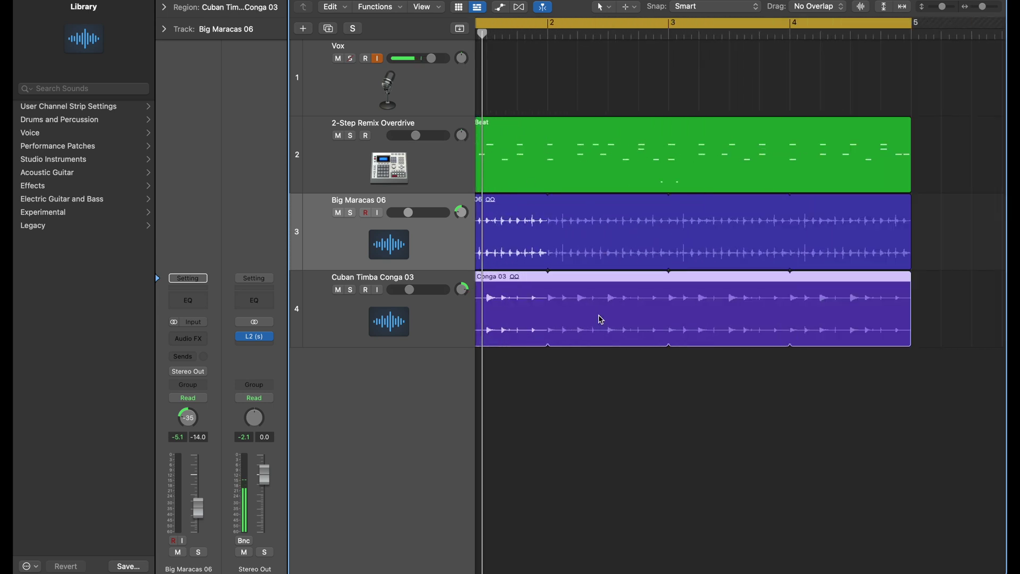
click(467, 311)
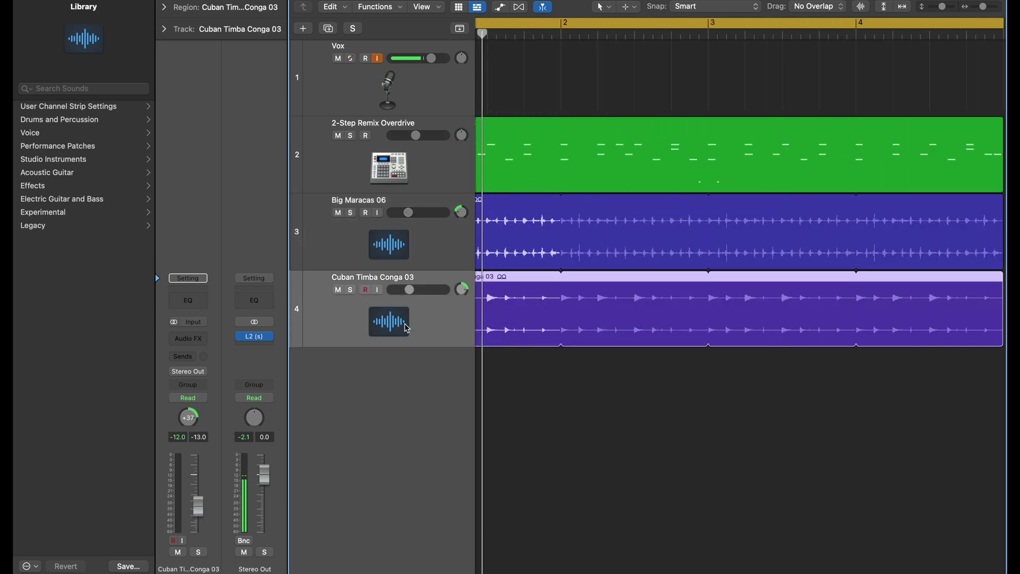
right_click(192, 423)
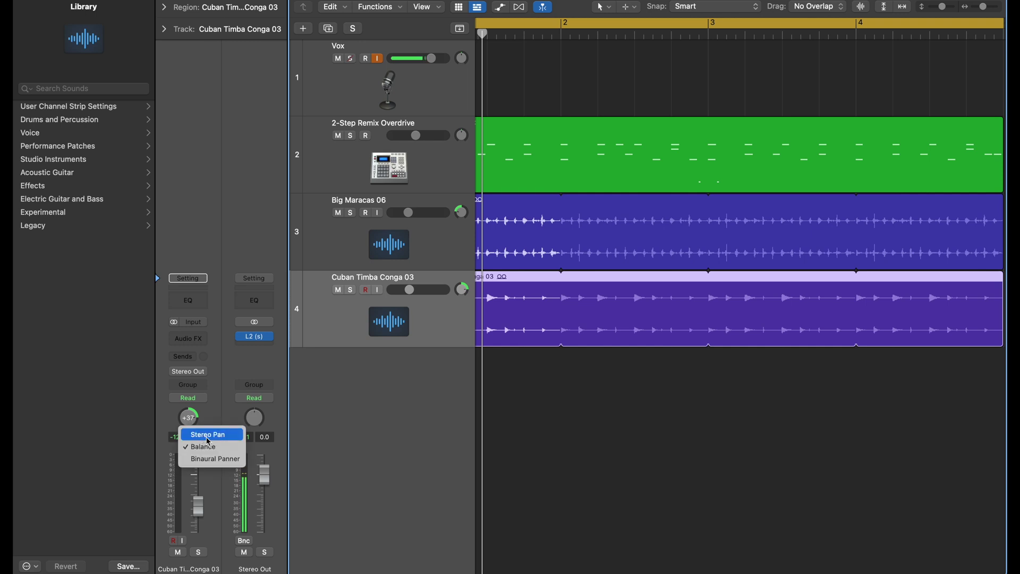
click(207, 436)
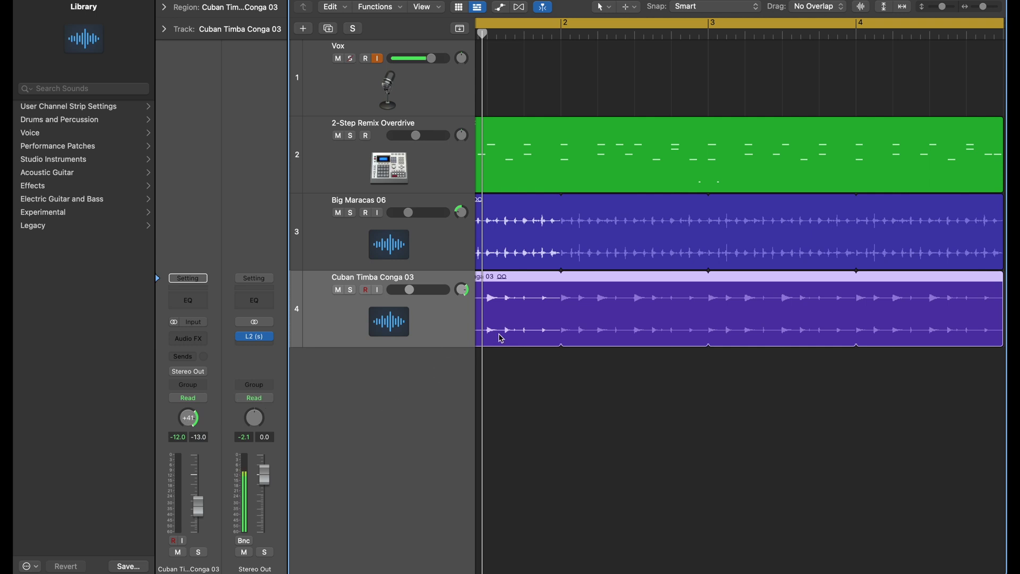
key(super+Right)
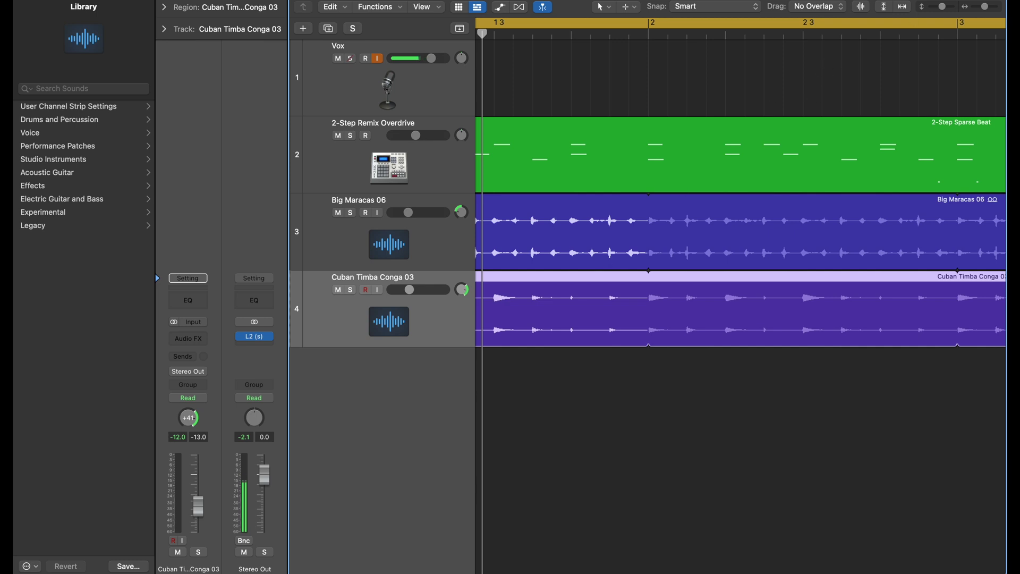
- Enlarge the track lanes, confirm the conga's pan mode, and pan it right to +63
drag(947, 9, 949, 8)
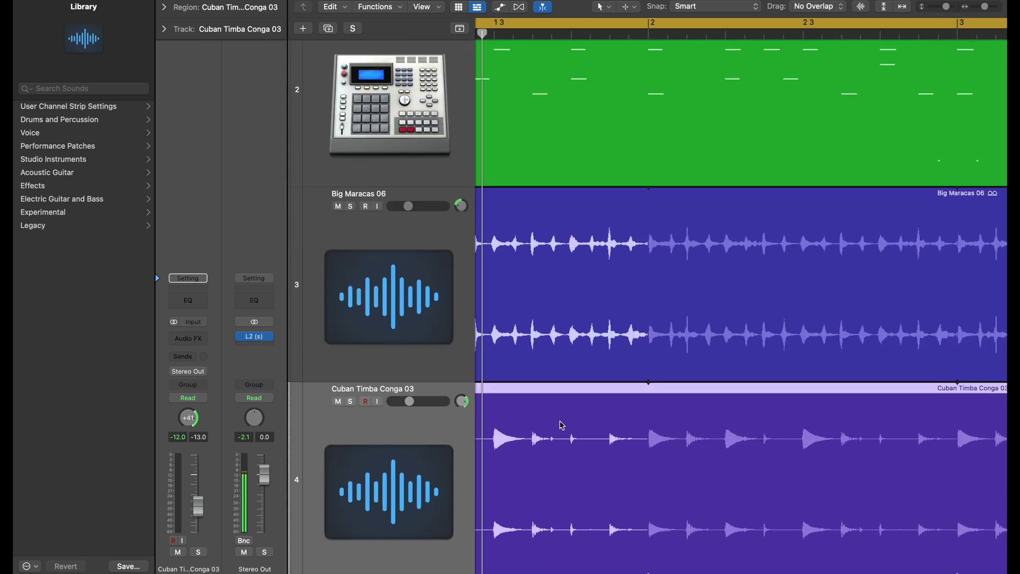
scroll(513, 479, down, 1)
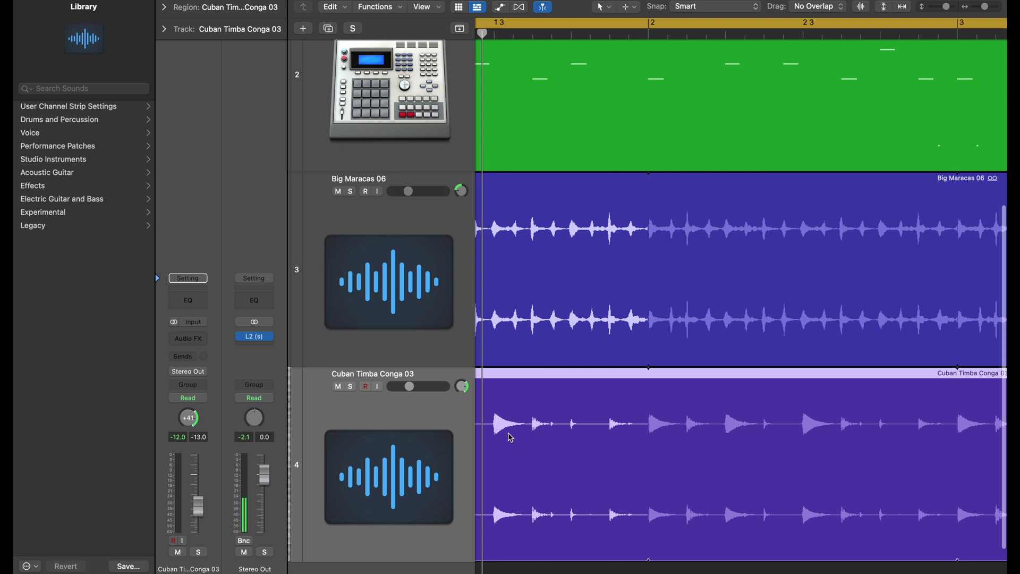
right_click(189, 423)
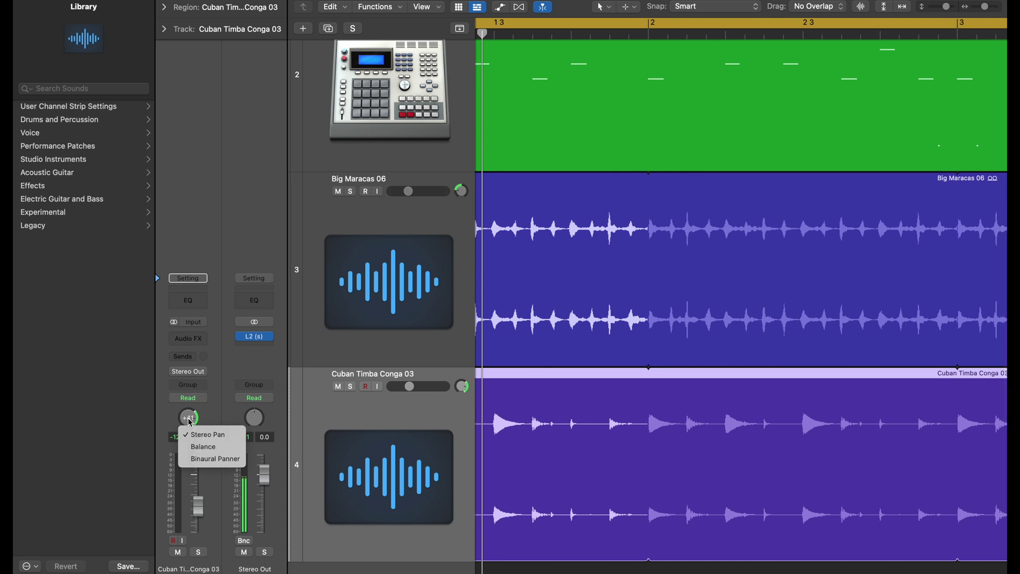
click(198, 449)
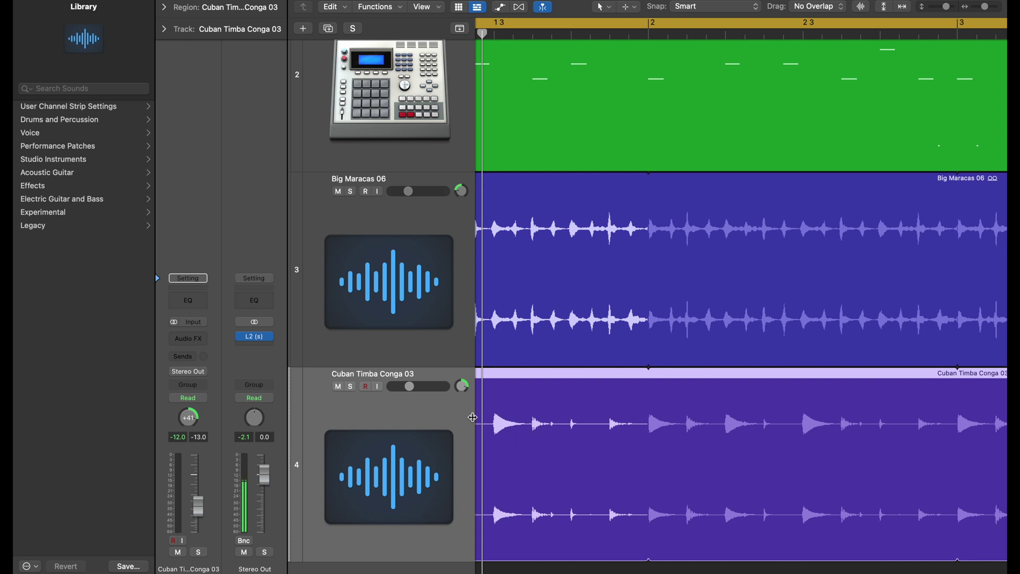
drag(192, 423, 192, 411)
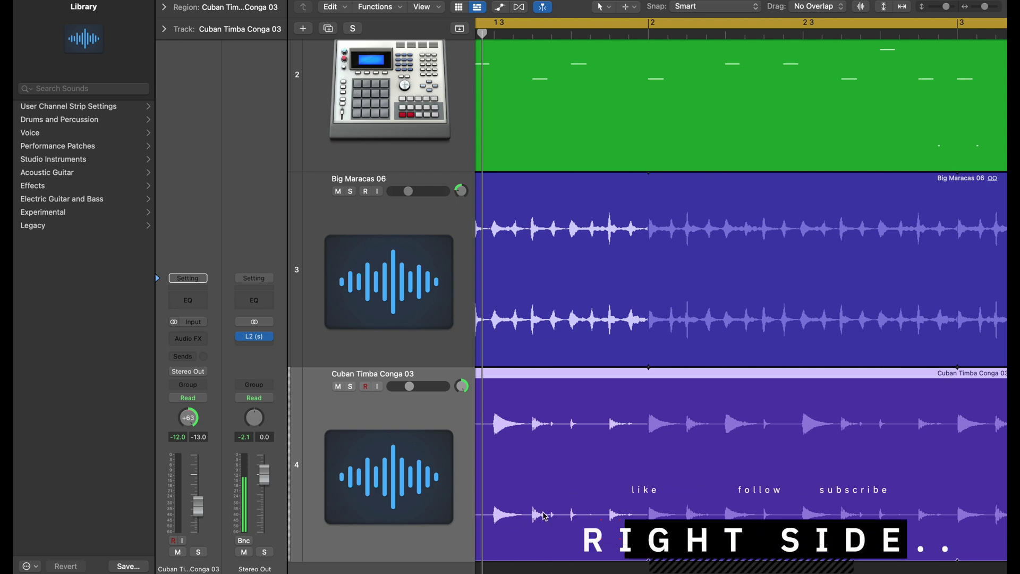
- Inspect the pan mode menus of the conga and Big Maracas 06 tracks
click(446, 360)
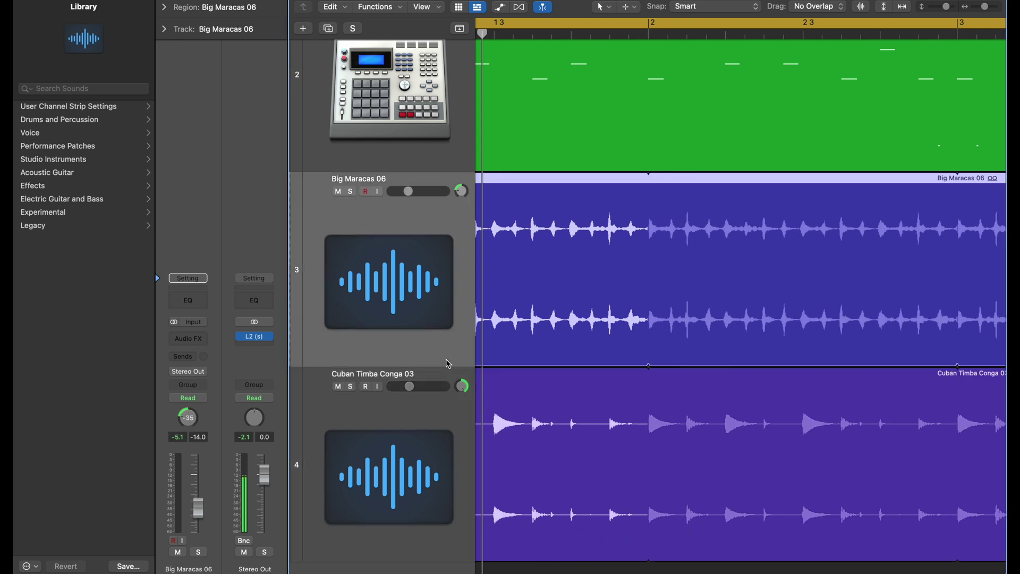
click(437, 440)
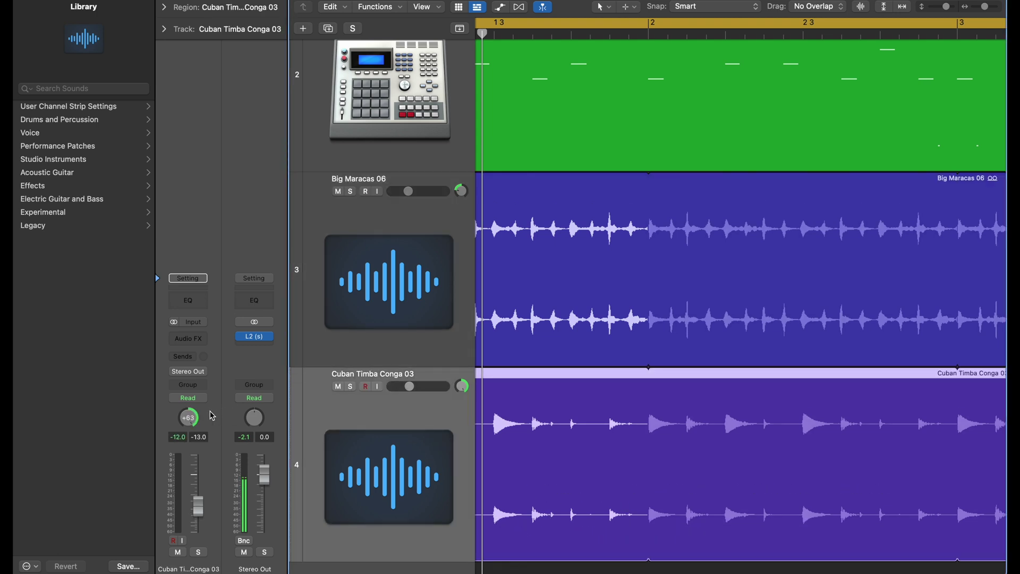
right_click(189, 417)
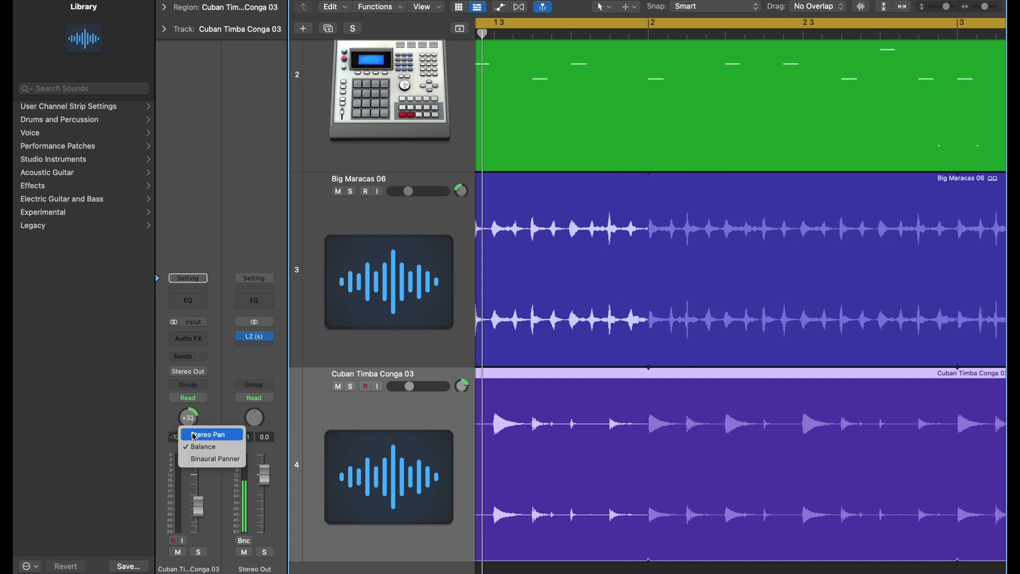
key(Escape)
click(446, 351)
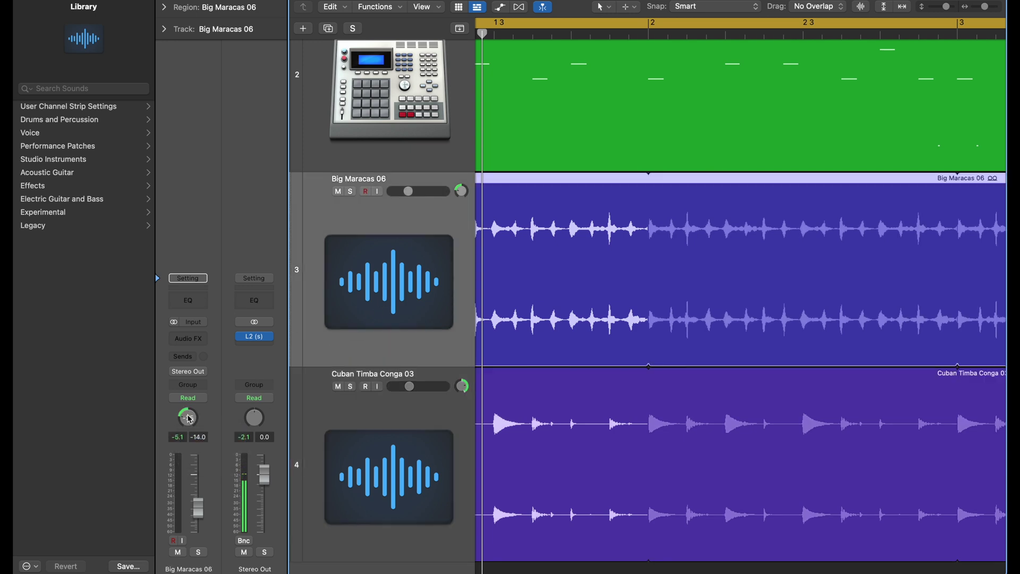
right_click(188, 418)
click(192, 435)
- Pan the conga from +32 up to +63 and shrink the track lanes back to normal
click(376, 449)
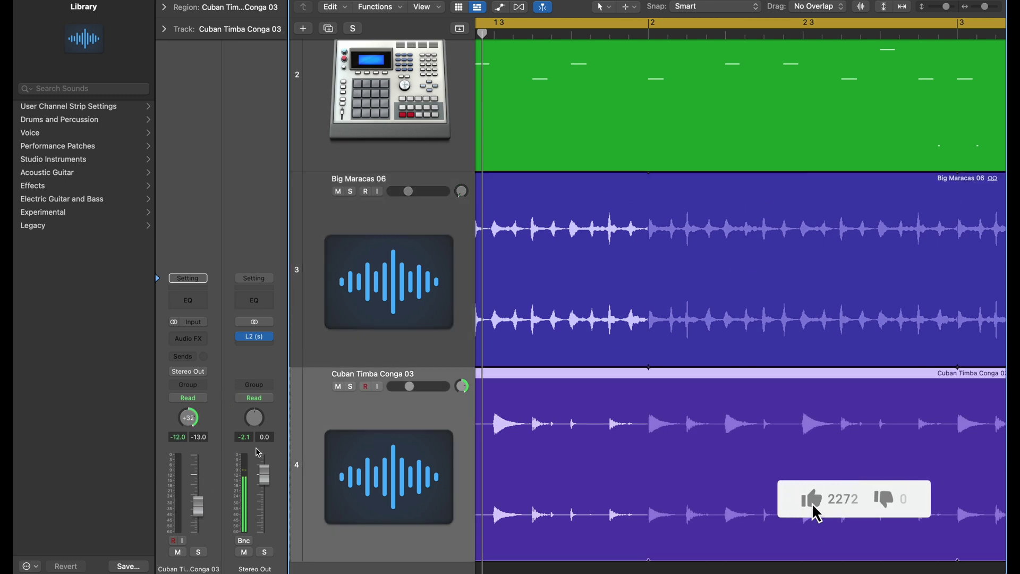
drag(180, 422, 180, 409)
scroll(655, 307, down, 4)
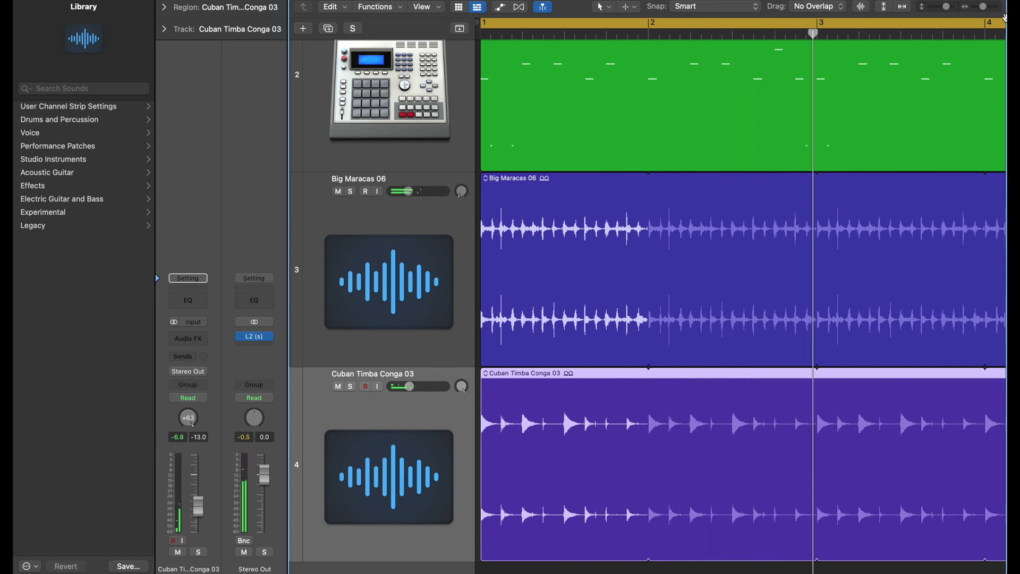
drag(951, 10, 944, 16)
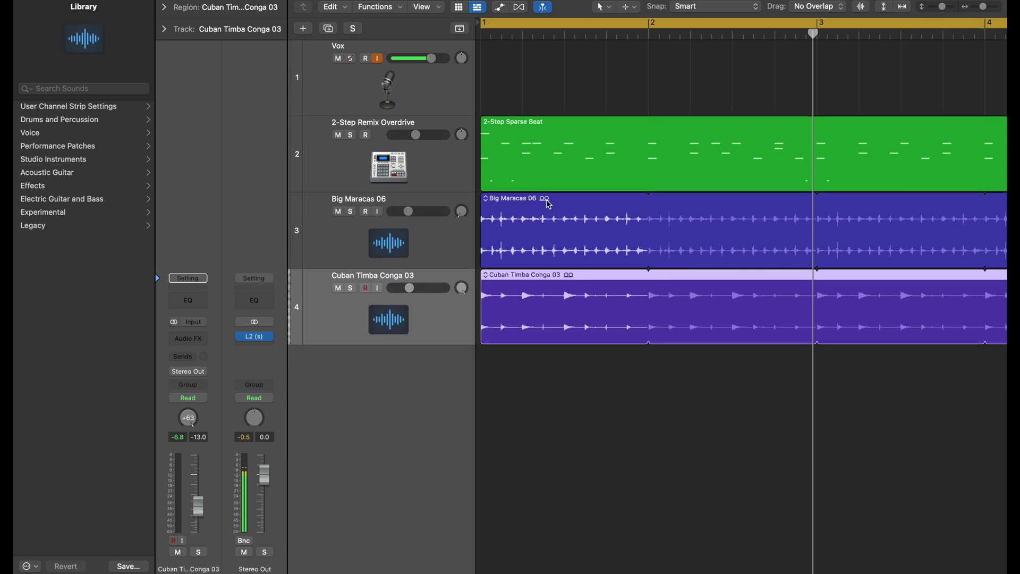
- Briefly play the arrangement from the beginning, then stop
scroll(650, 209, down, 5)
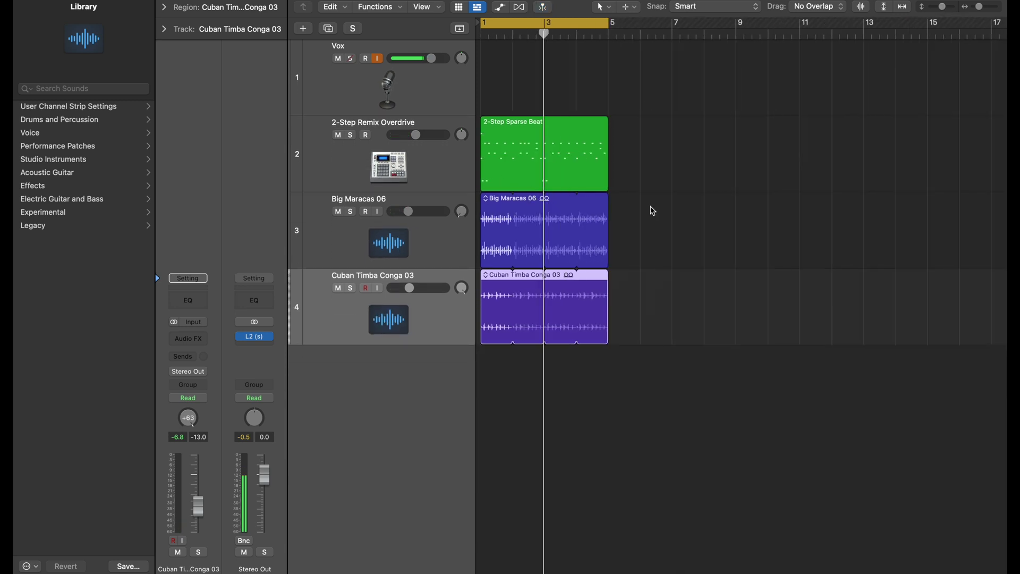
scroll(651, 208, up, 5)
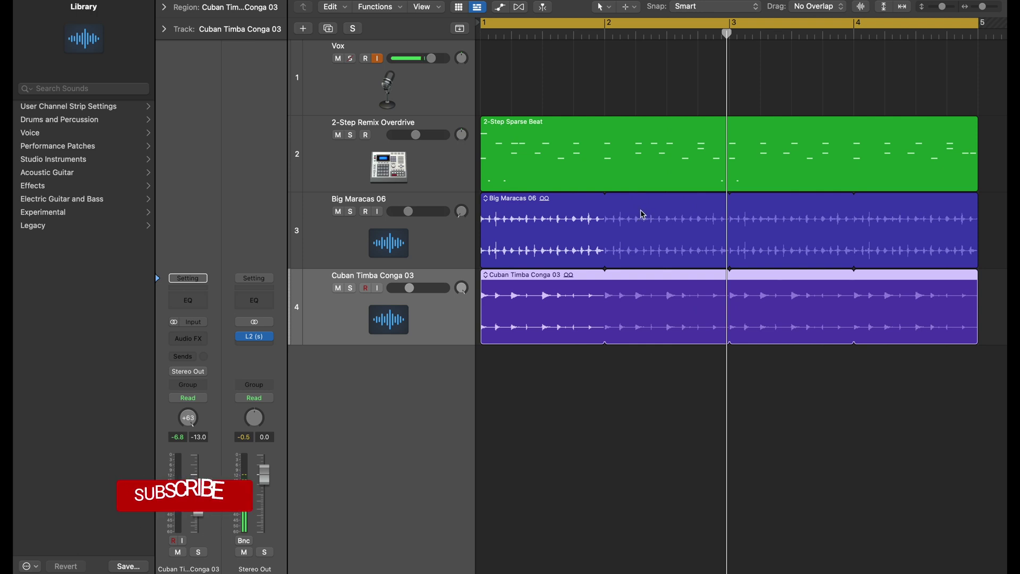
key(Return)
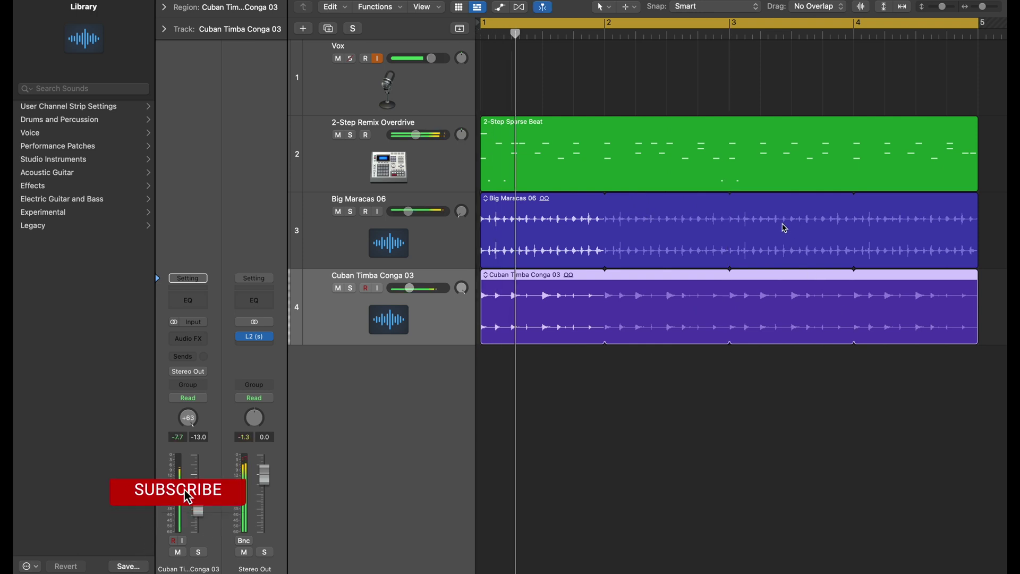
key(space)
- Select all three percussion regions and choose Bounce and Join > Bounce In Place
drag(1002, 423, 688, 181)
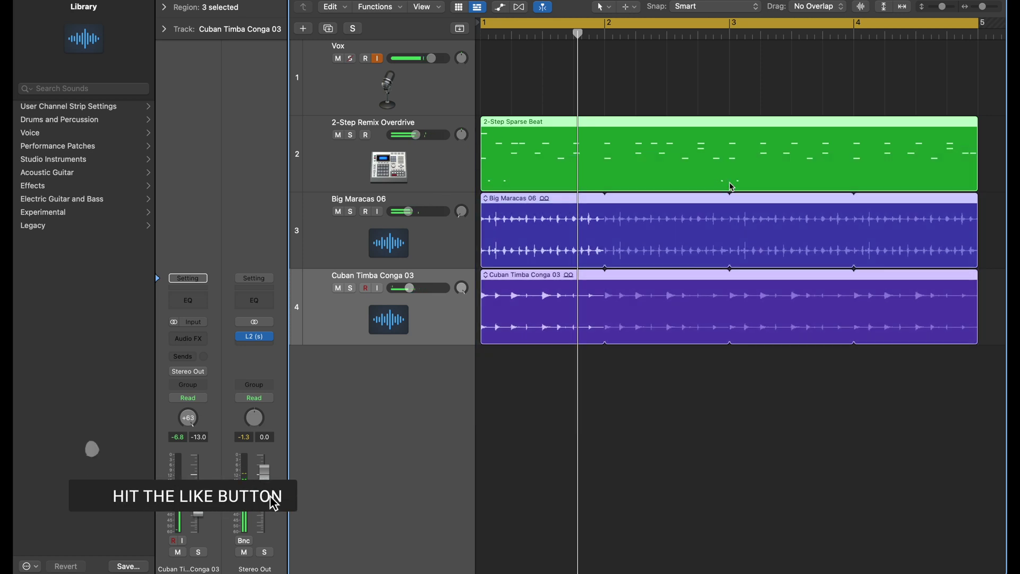
right_click(687, 181)
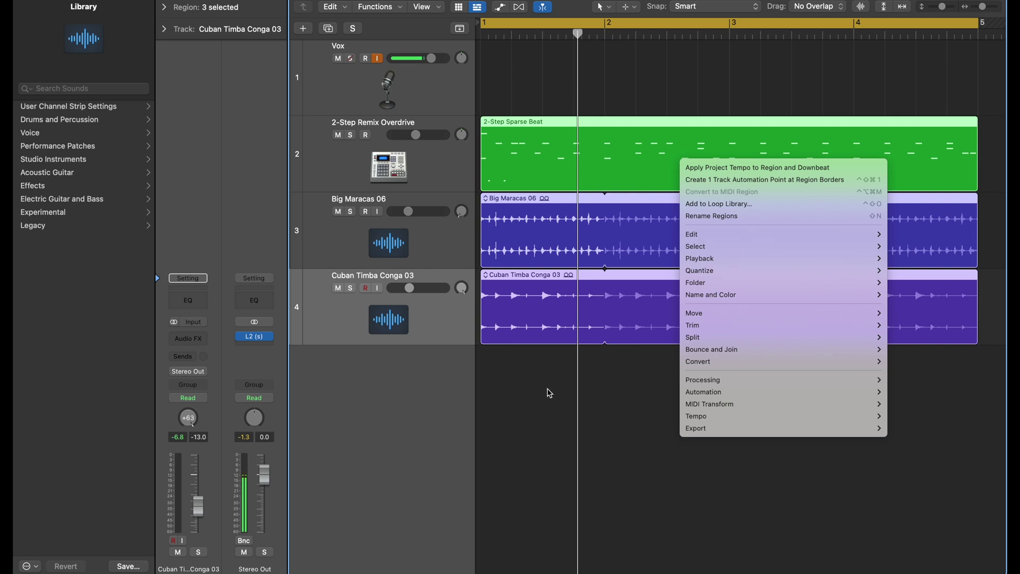
click(600, 391)
click(643, 403)
drag(806, 412, 551, 128)
right_click(636, 164)
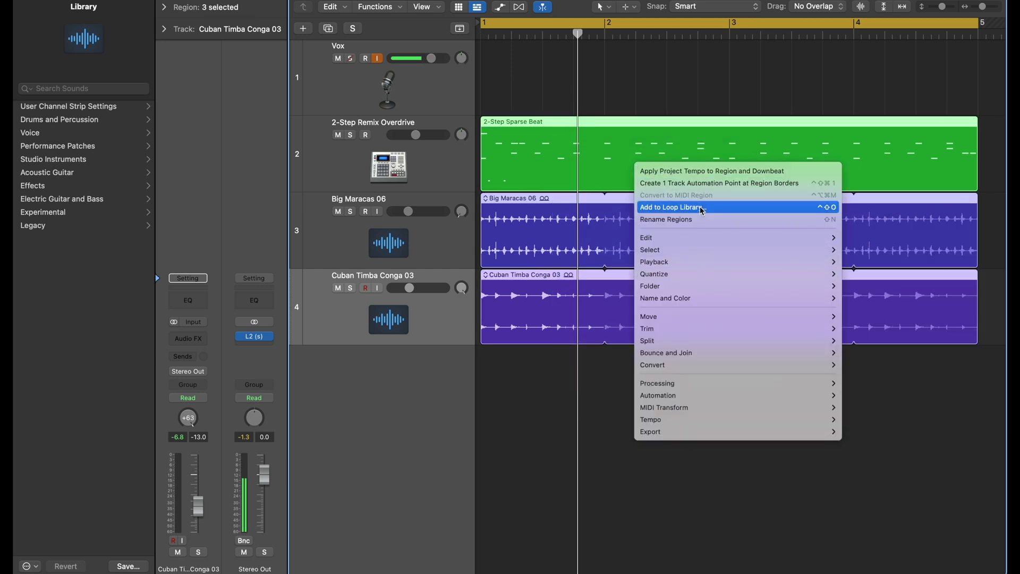
mouse_move(719, 354)
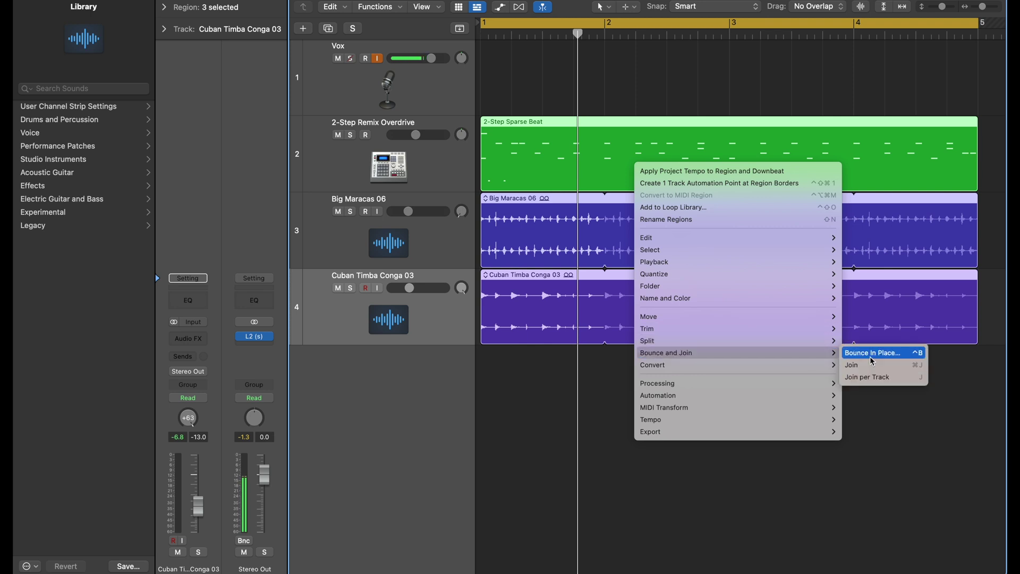
click(872, 359)
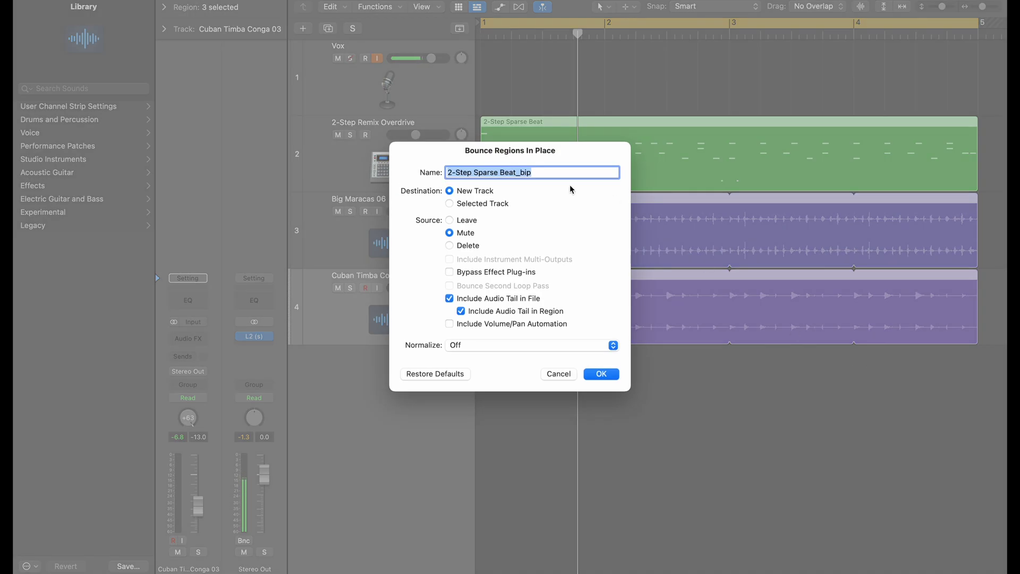
- Bounce to a new track named 'Loop' with volume/pan automation included and Normalize Off
text(Loop)
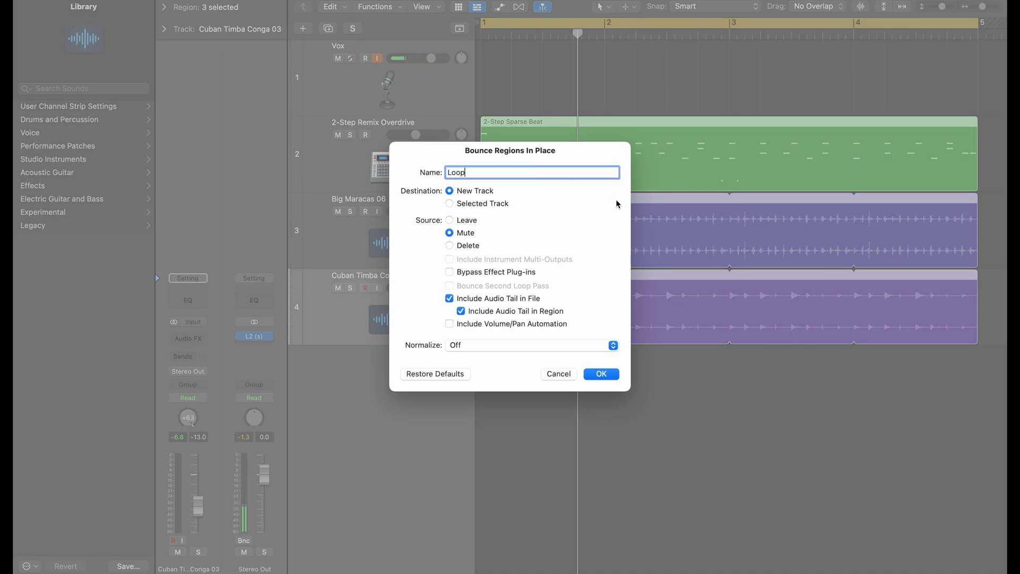
click(457, 324)
click(513, 346)
click(435, 346)
click(590, 375)
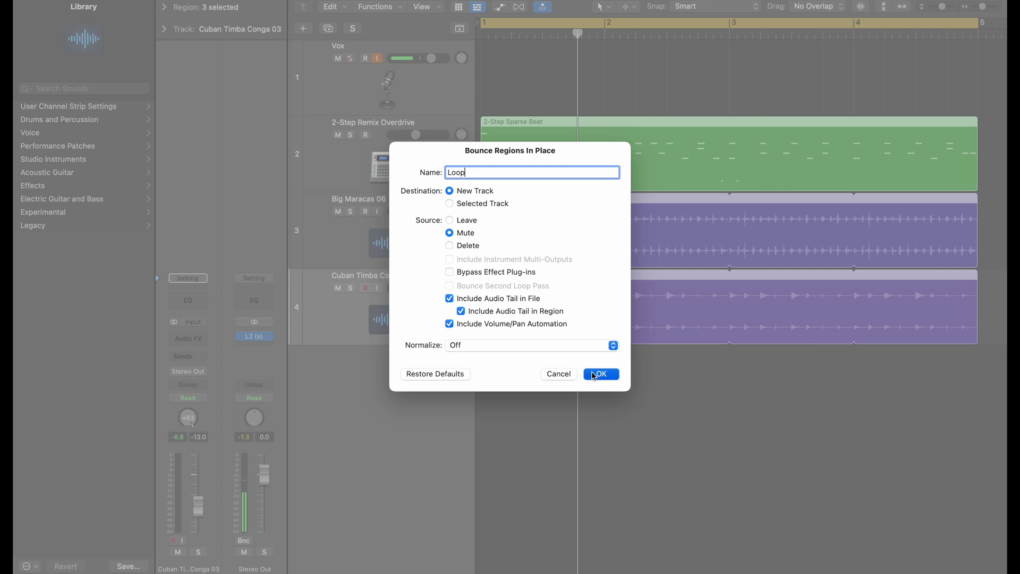
- Trim the bounced Loop region to end at bar 5, then play the project
key(super+Left)
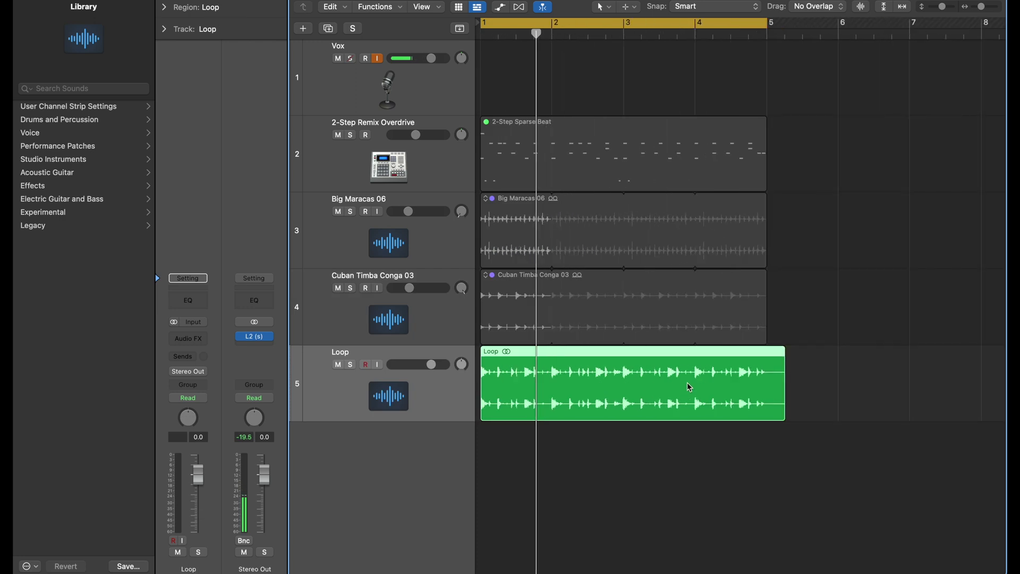
click(751, 393)
click(711, 390)
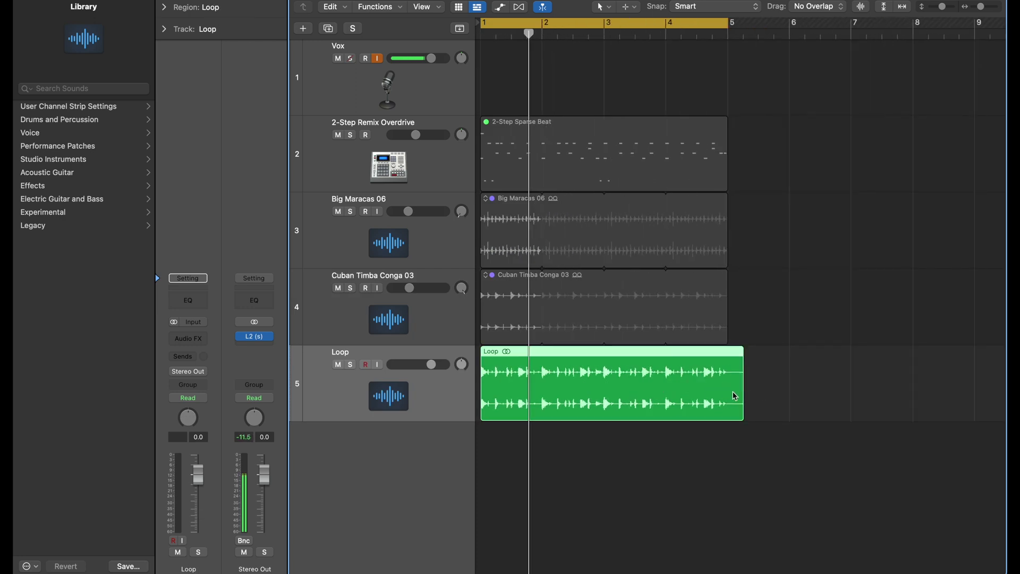
drag(742, 393, 729, 398)
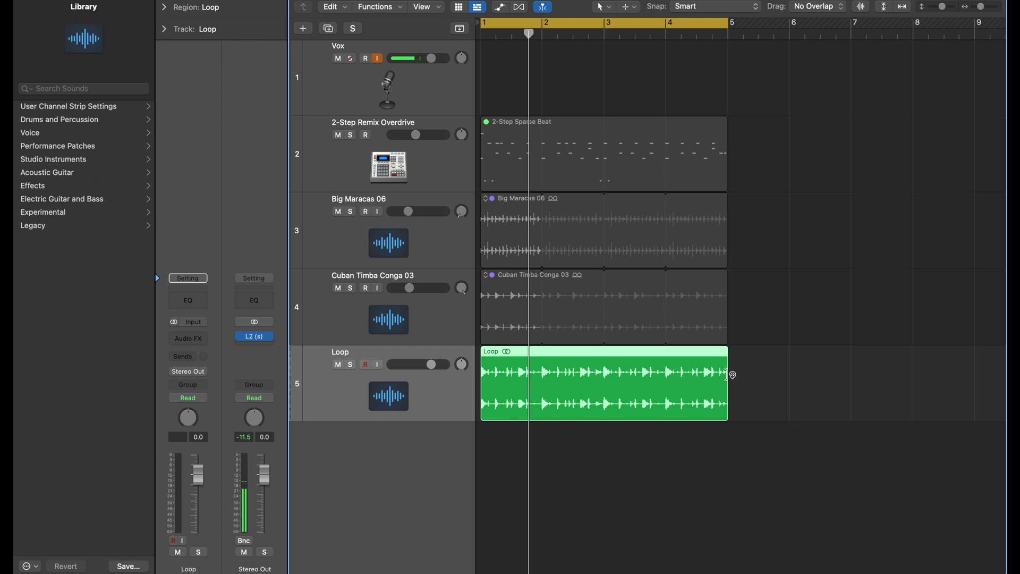
key(space)
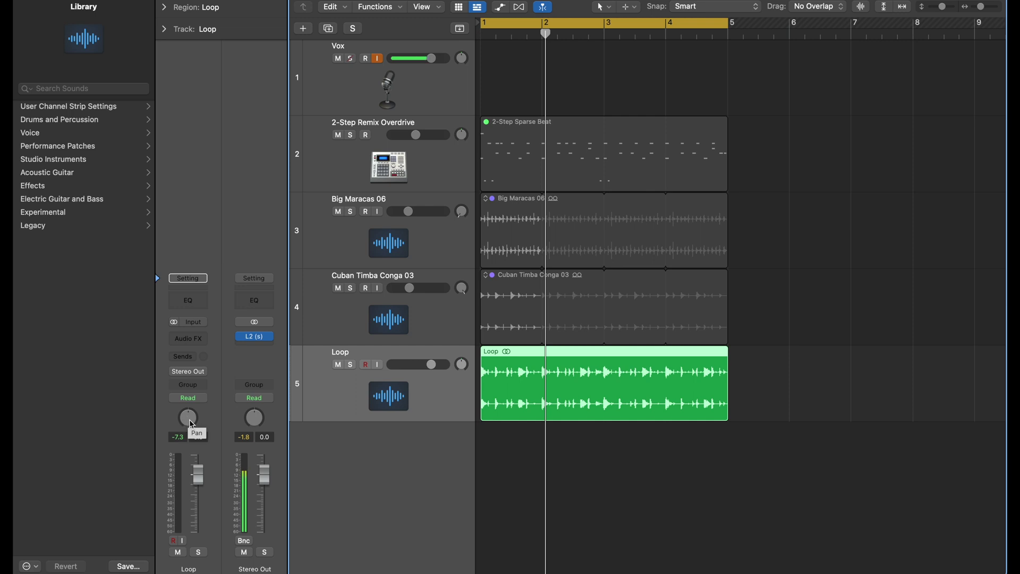
- Set the Loop track to -6.0 dB, moving its pan from -16 back toward centre
drag(189, 424, 190, 432)
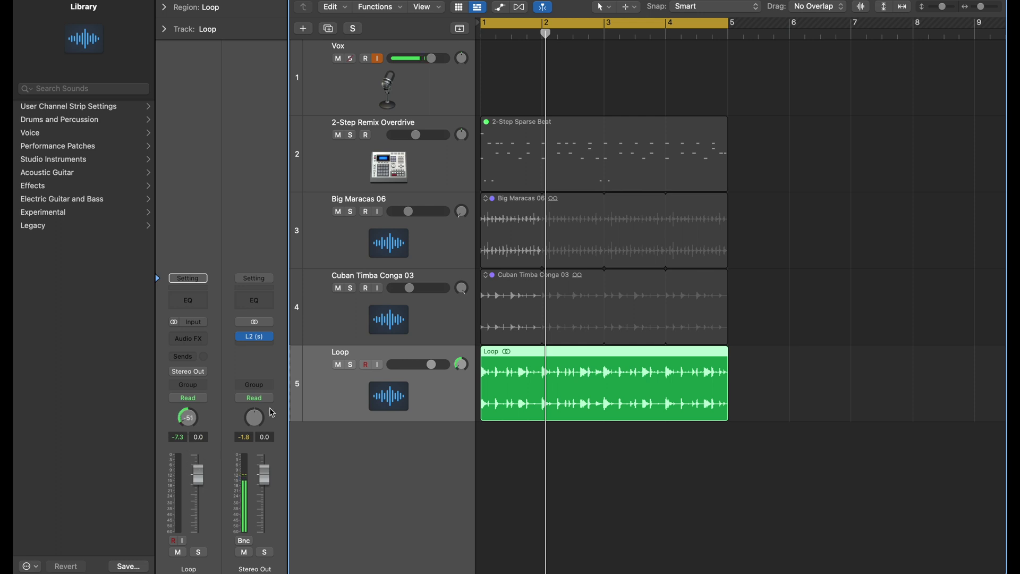
drag(200, 480, 200, 499)
key(space)
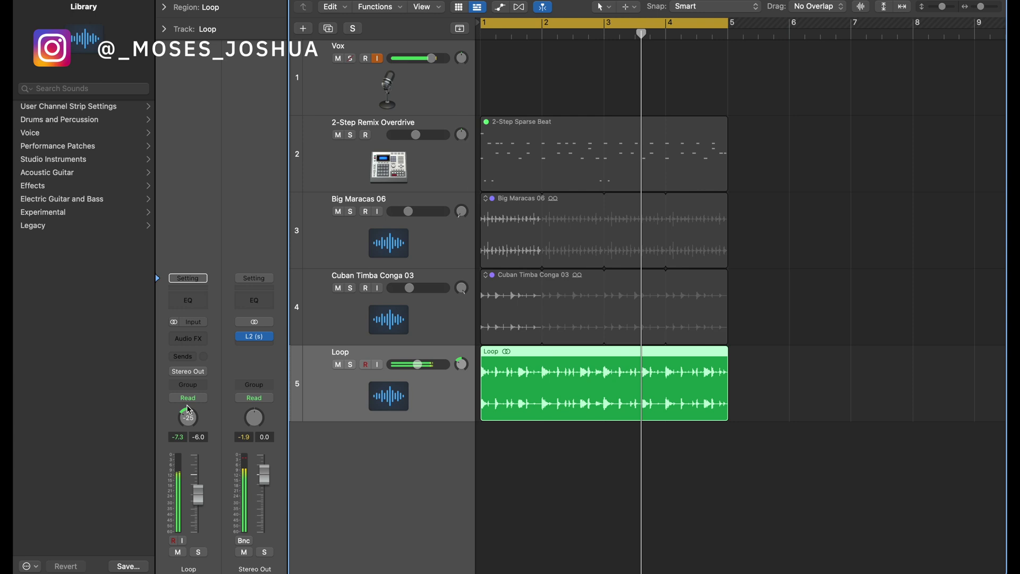
drag(187, 409, 195, 412)
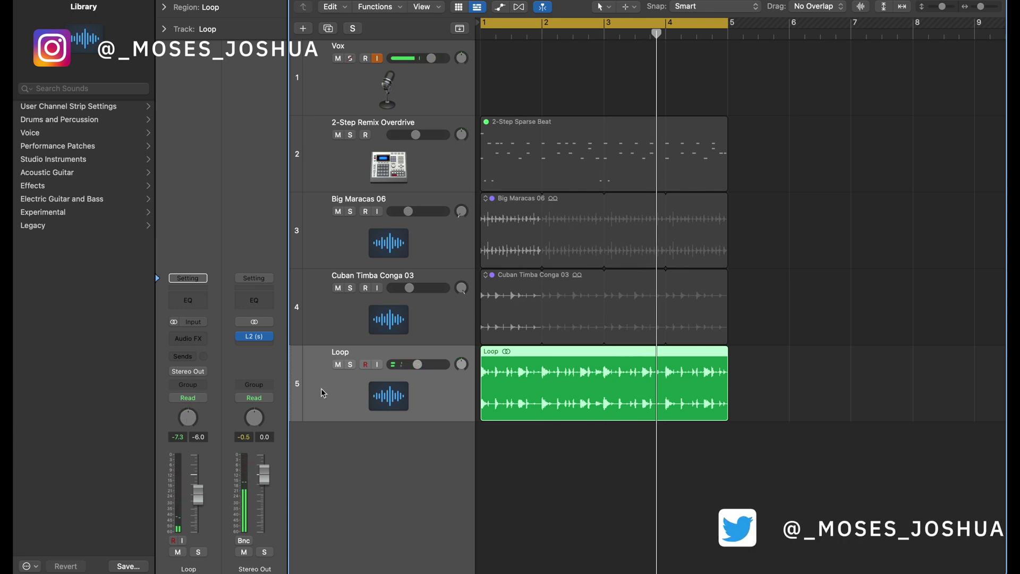
key(space)
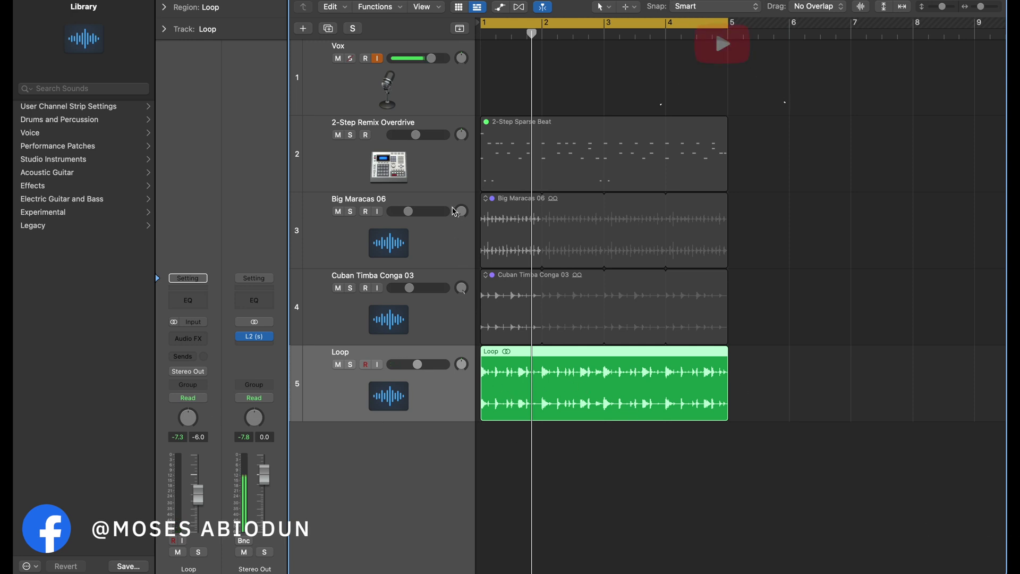
click(351, 136)
click(352, 139)
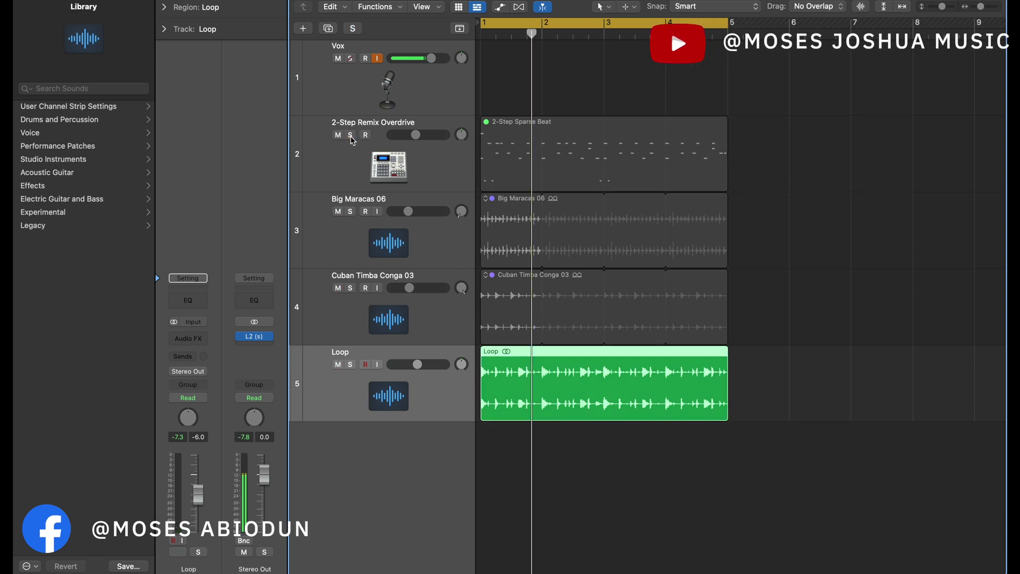
- Solo the Loop track and audition its pan hard left at -64, then right at +63
click(350, 365)
key(space)
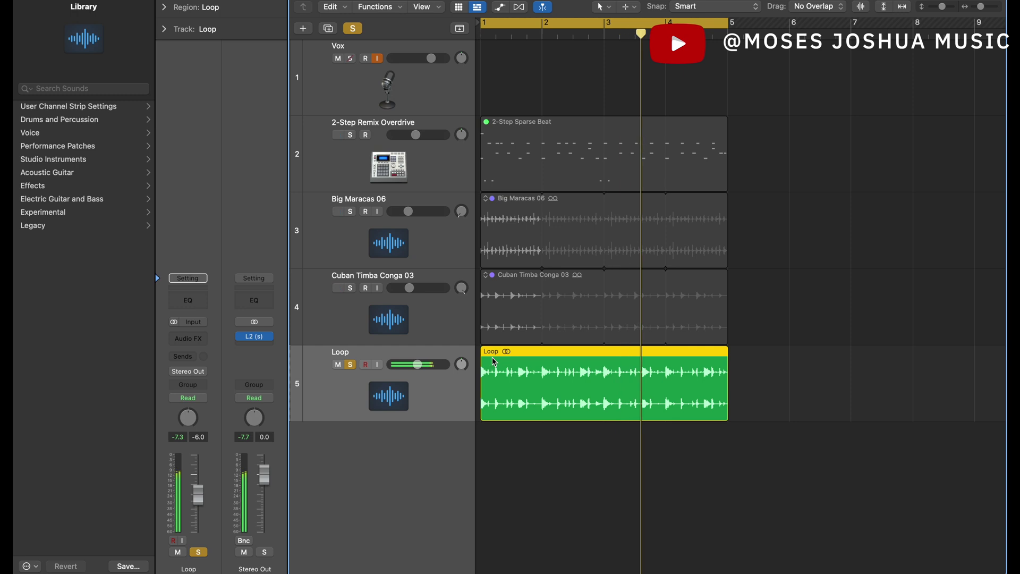
key(space)
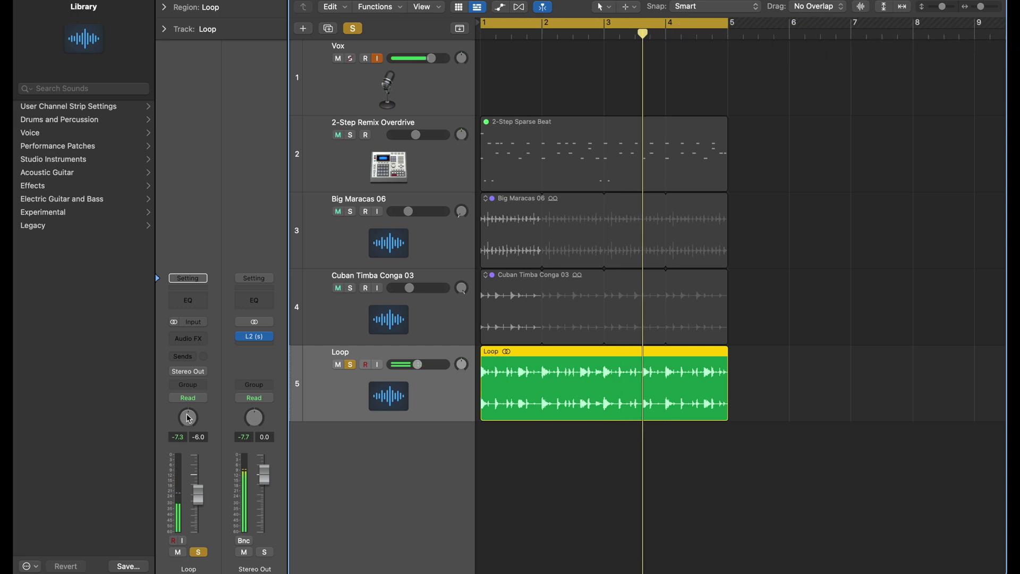
drag(189, 418, 200, 422)
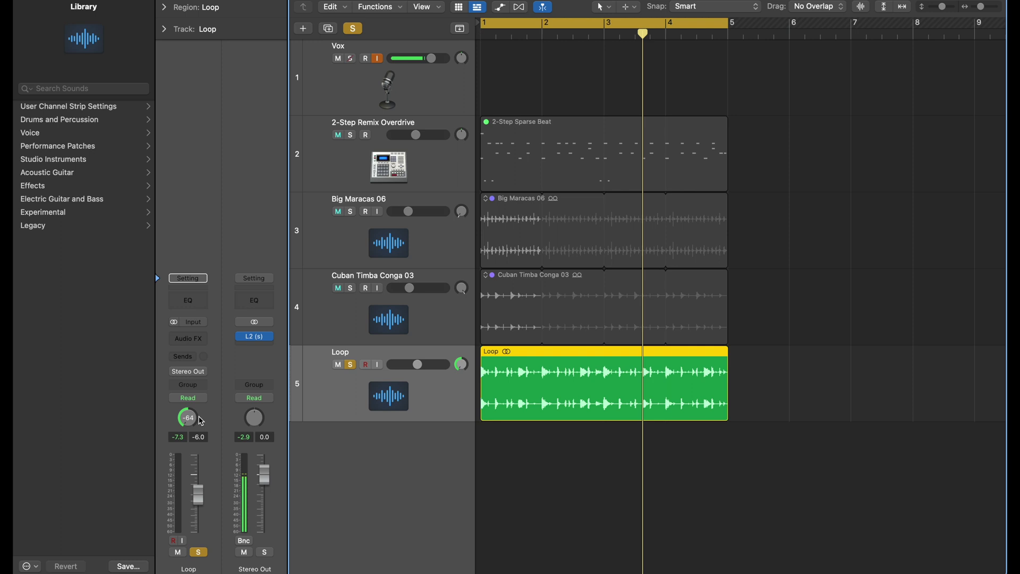
key(Return)
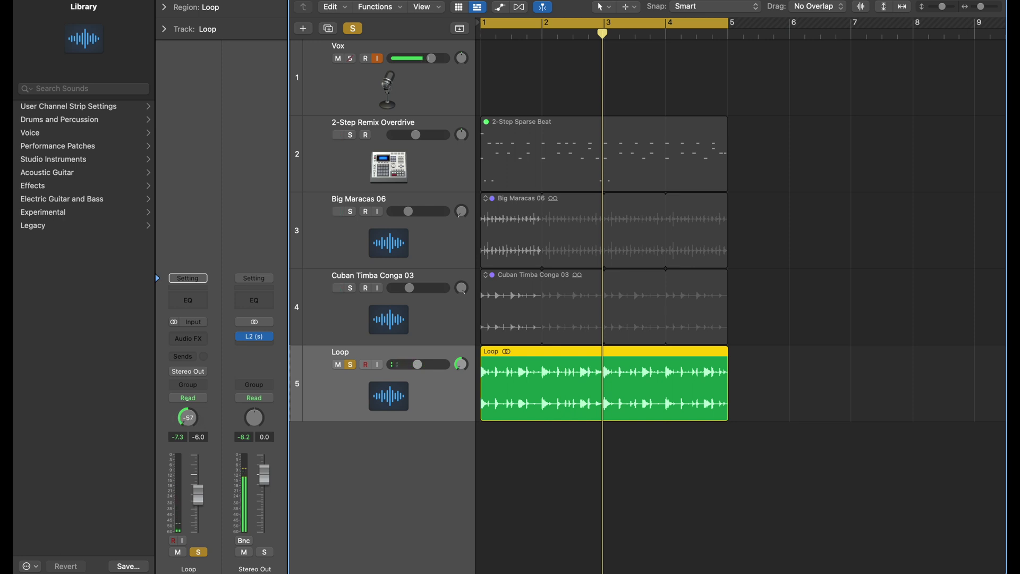
drag(187, 417, 187, 396)
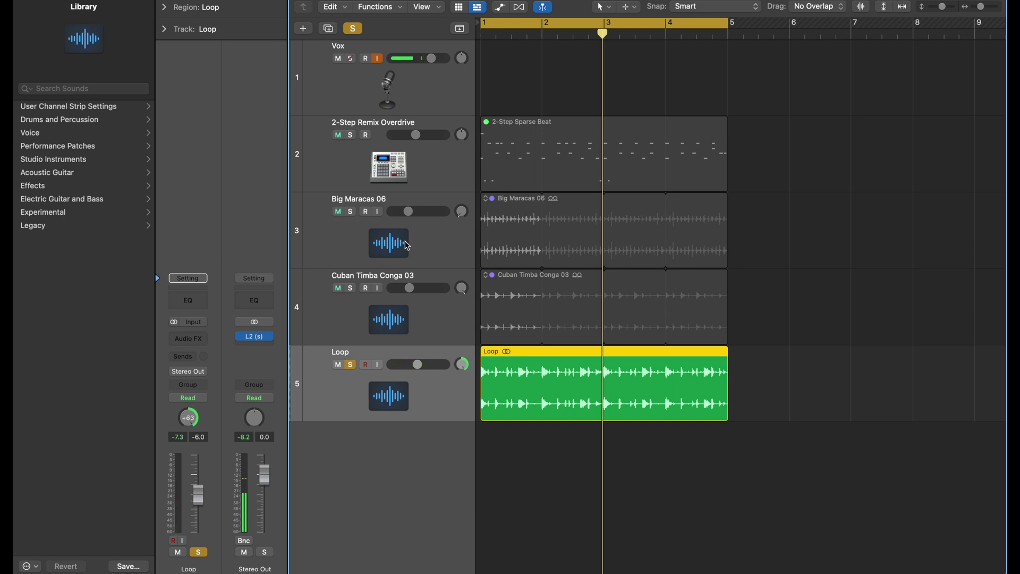
key(space)
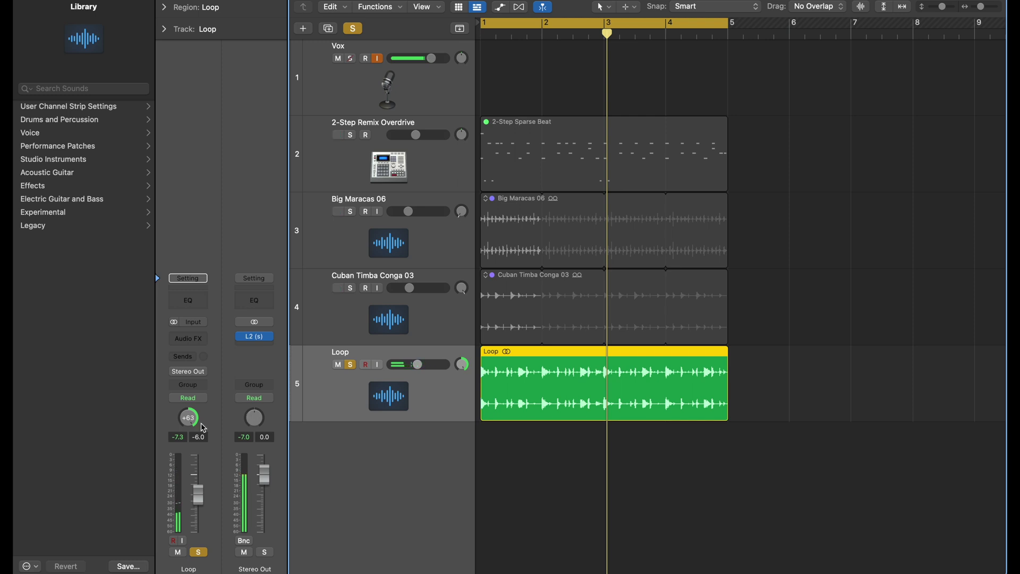
key(Return)
key(space)
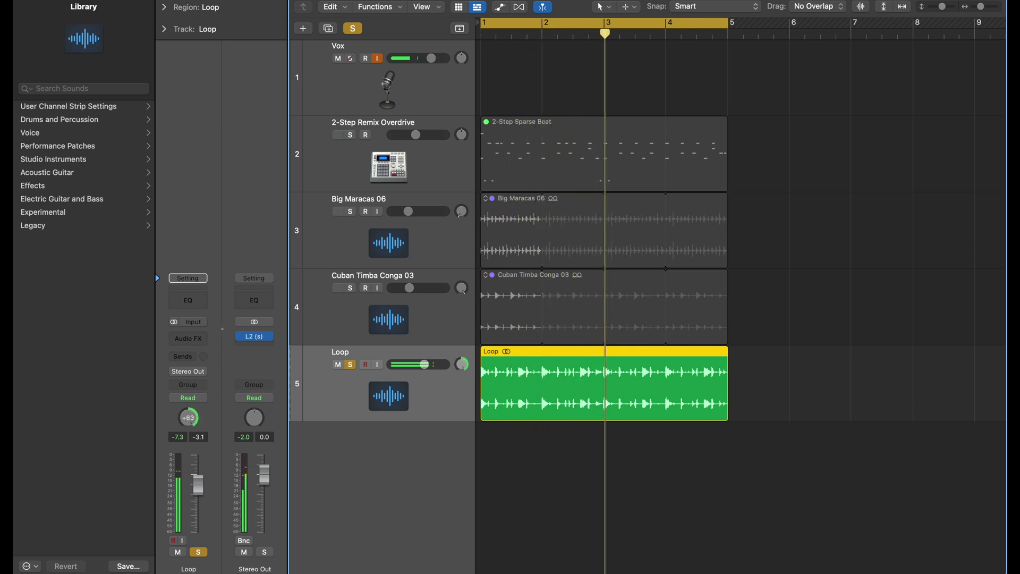
- Switch the Loop track's panner to Stereo Pan and pan it right to +49 during playback
right_click(193, 423)
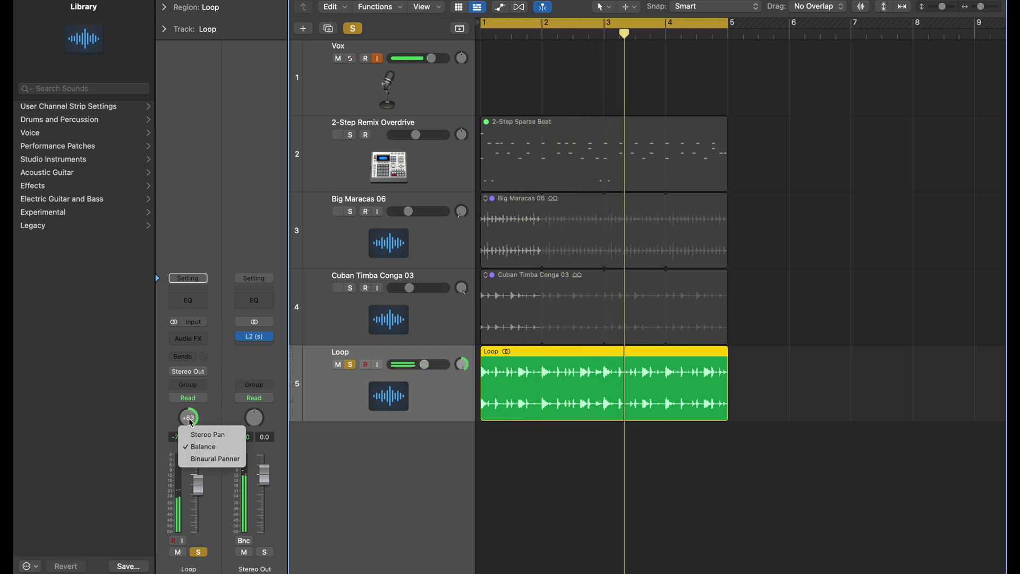
click(197, 435)
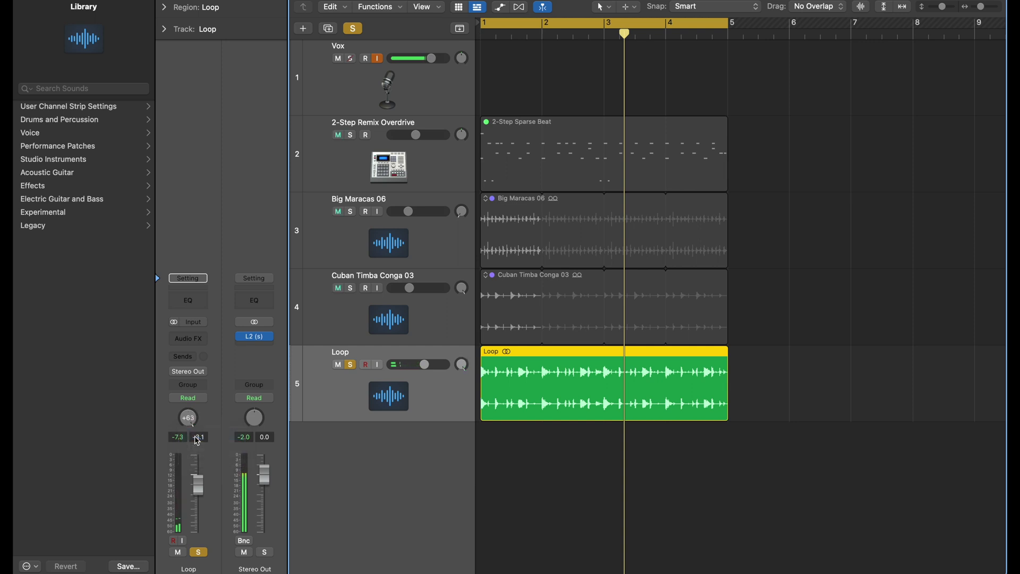
drag(191, 419, 191, 397)
key(Return)
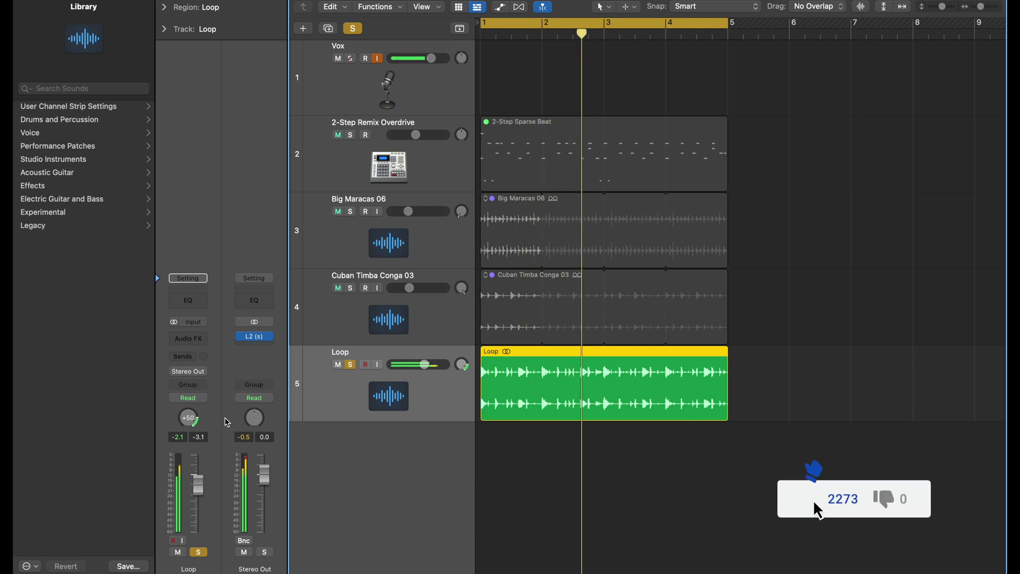
- Pan the Loop track left to -51, then return its stereo pan to centre at full width
drag(189, 418, 188, 468)
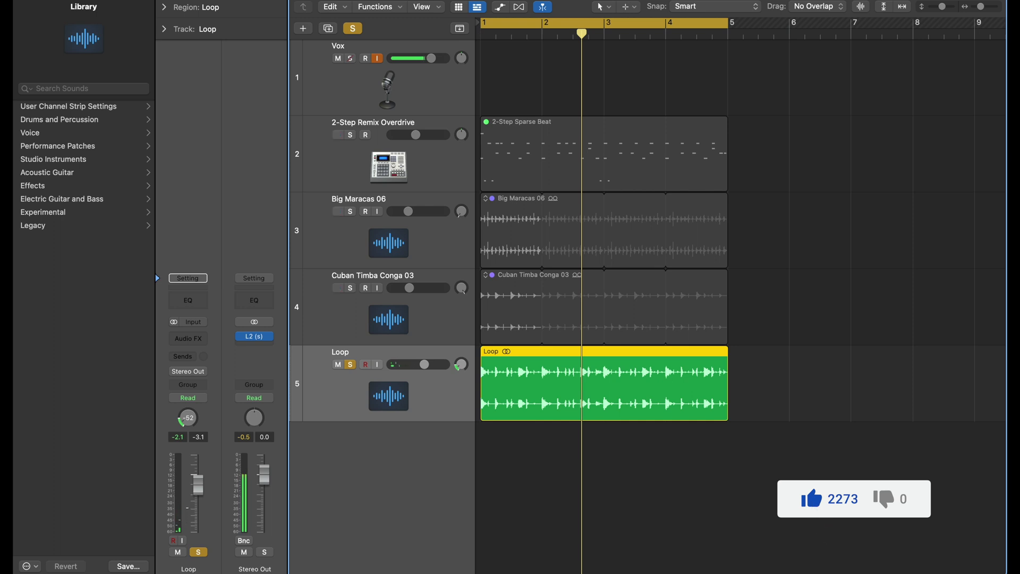
key(Return)
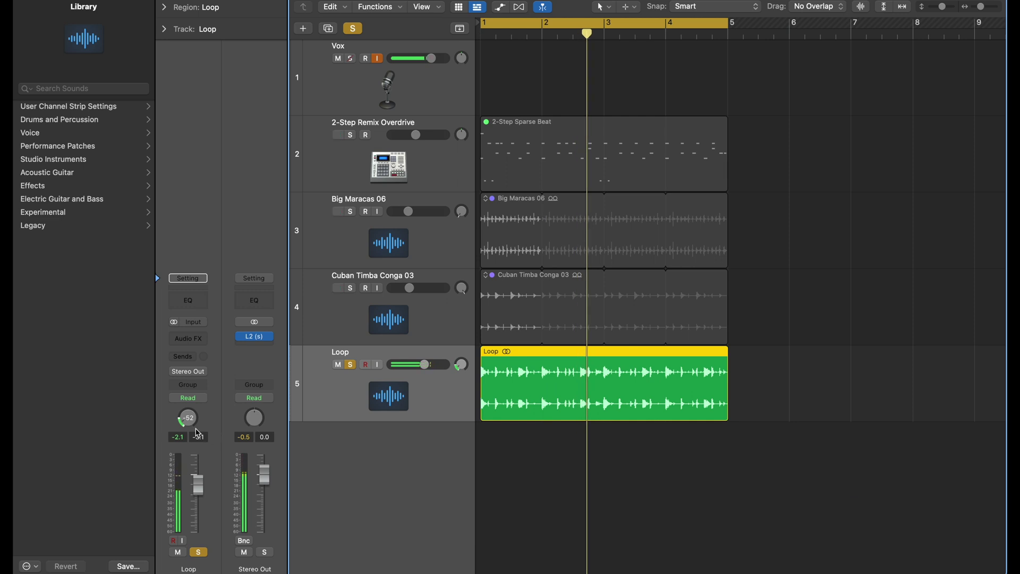
drag(198, 433, 198, 420)
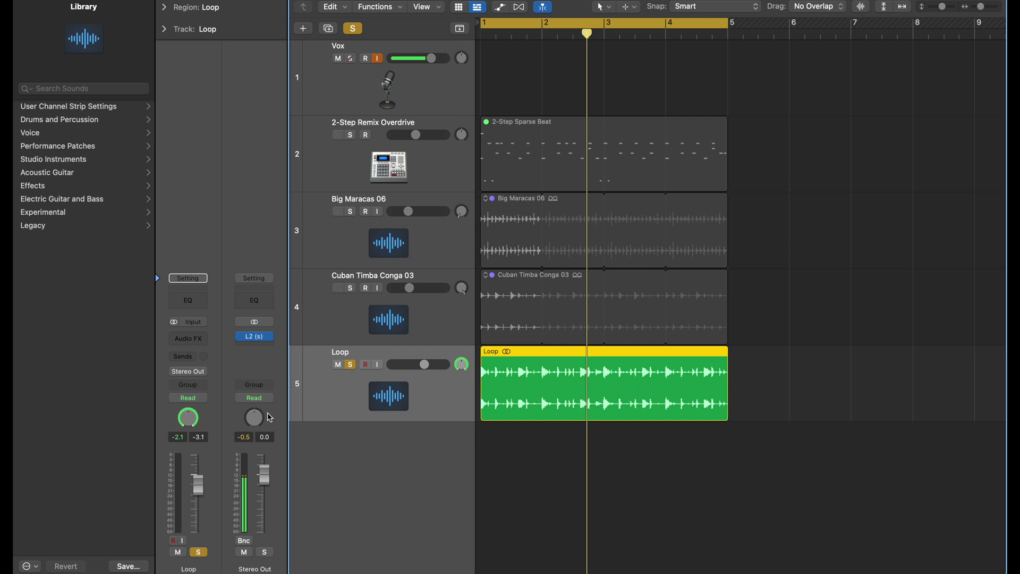
right_click(195, 421)
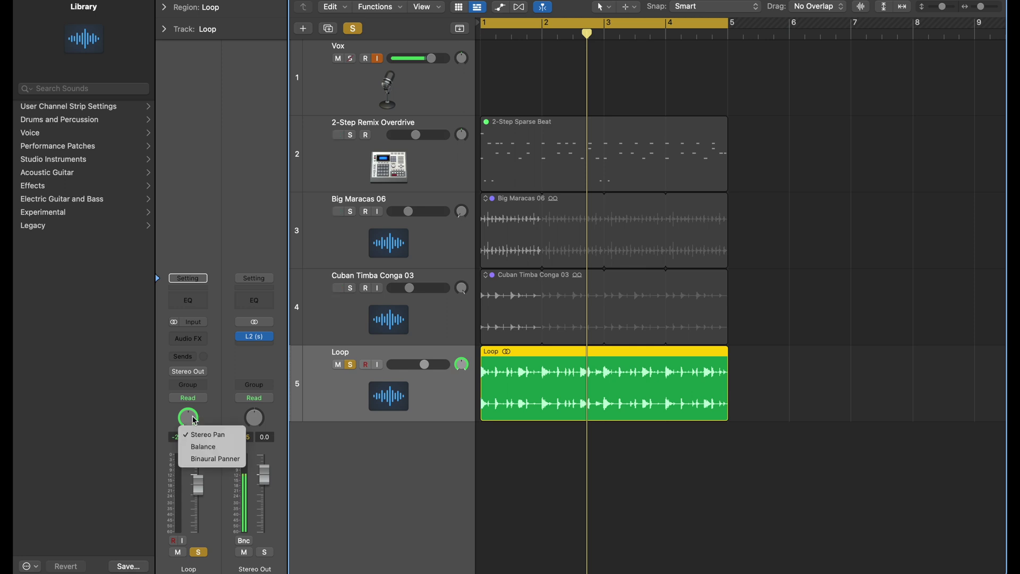
- Change the Loop track's pan mode from Stereo Pan back to Balance
click(207, 451)
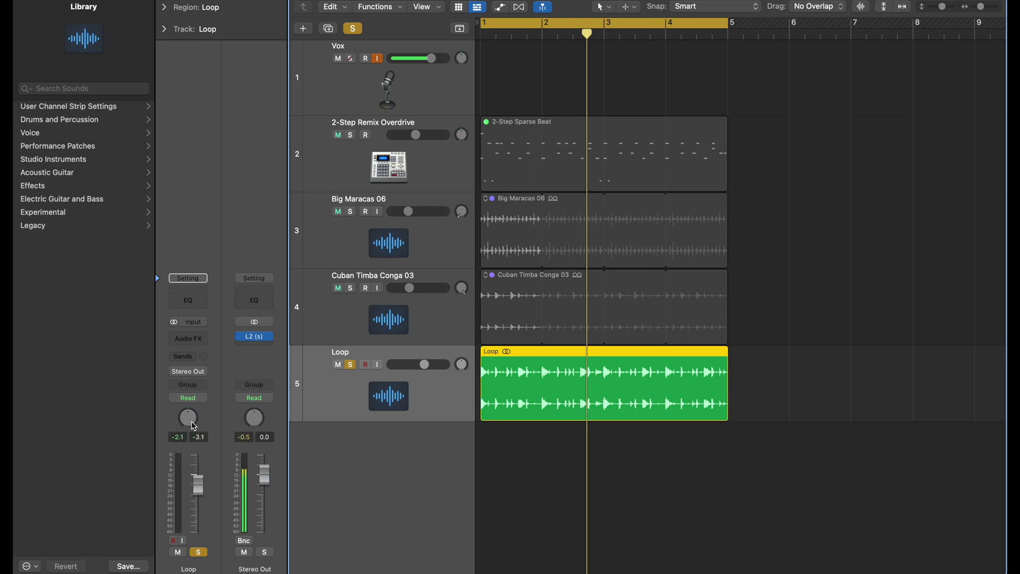